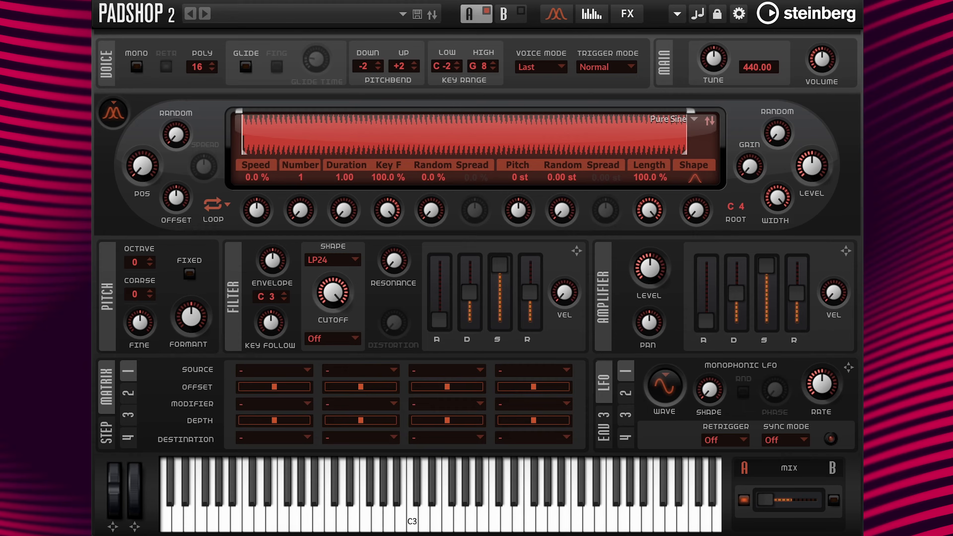
left_click(591, 13)
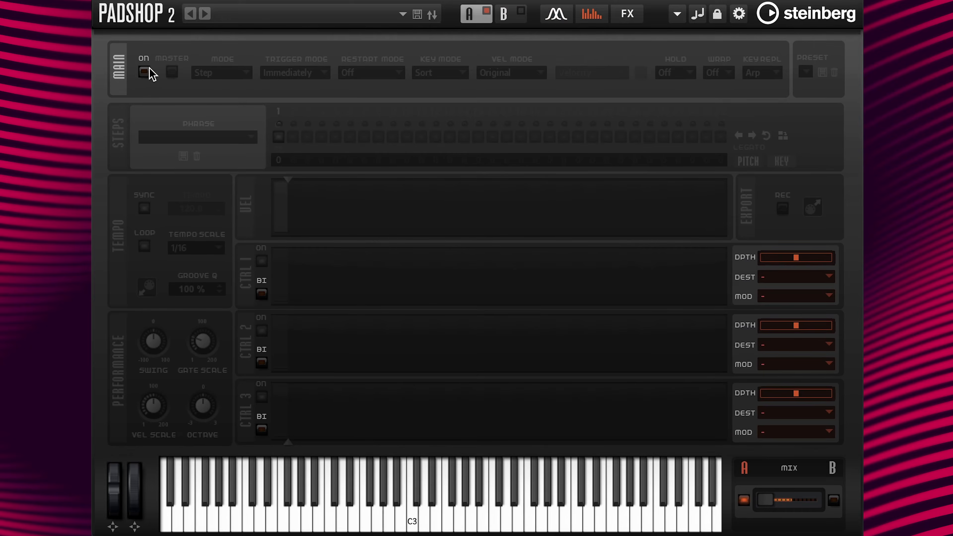
left_click(144, 73)
left_click(144, 73)
left_click(555, 14)
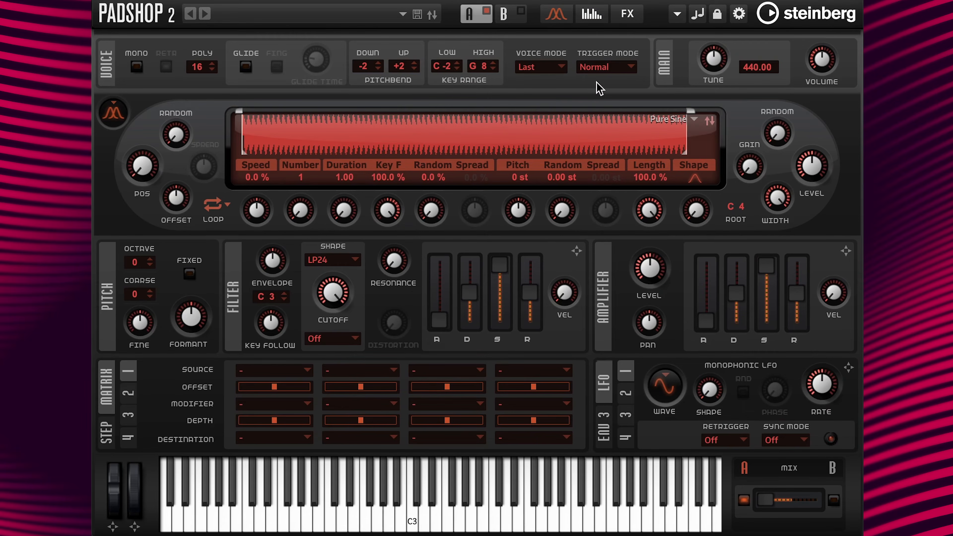
Load the Ancient Venom Loop sample from Bewitcher, 01 Drums, 02 Drum Loops into the grain oscillator.
left_click(694, 121)
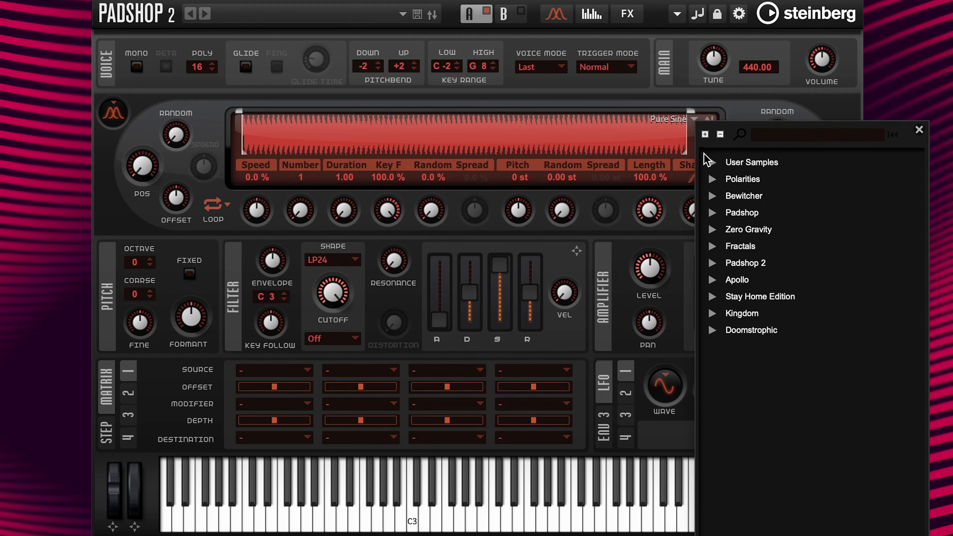
left_click(715, 199)
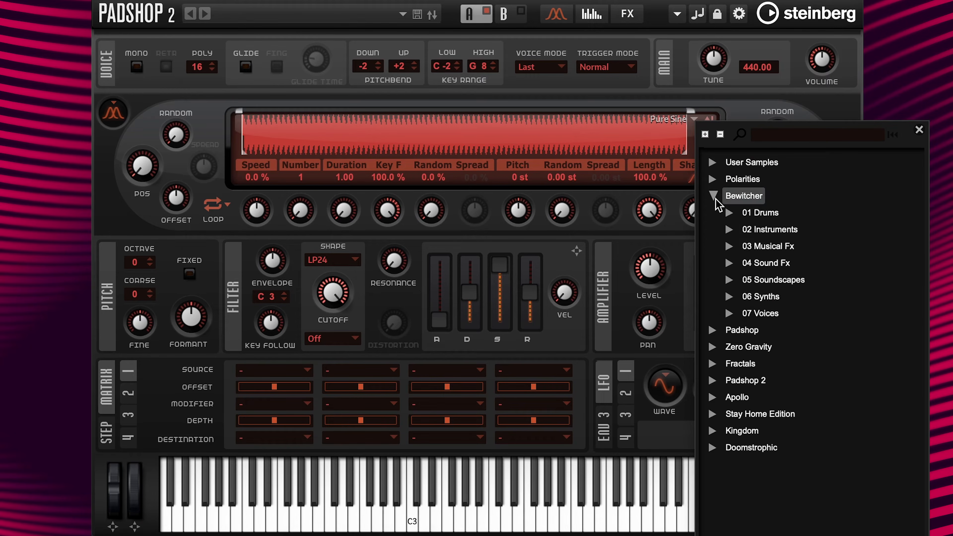
left_click(724, 213)
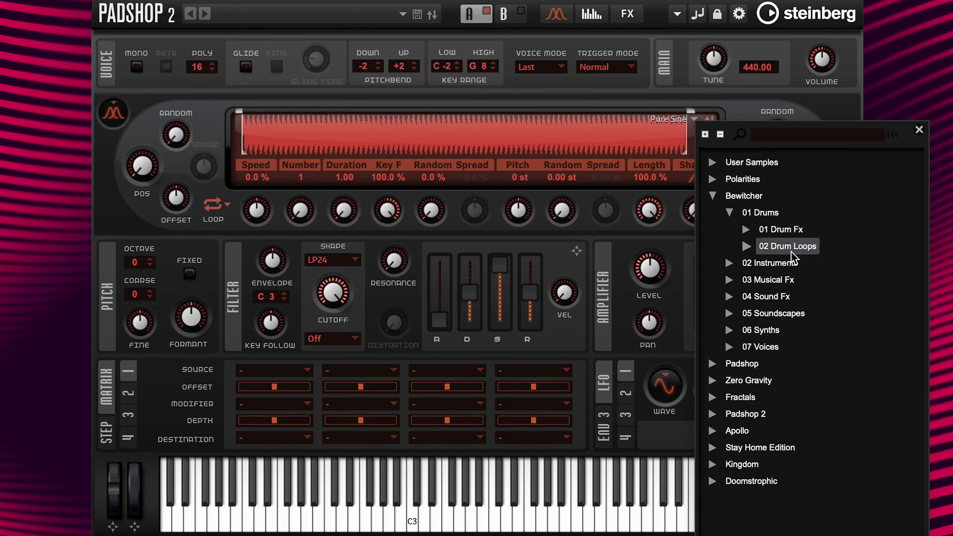
left_click(746, 246)
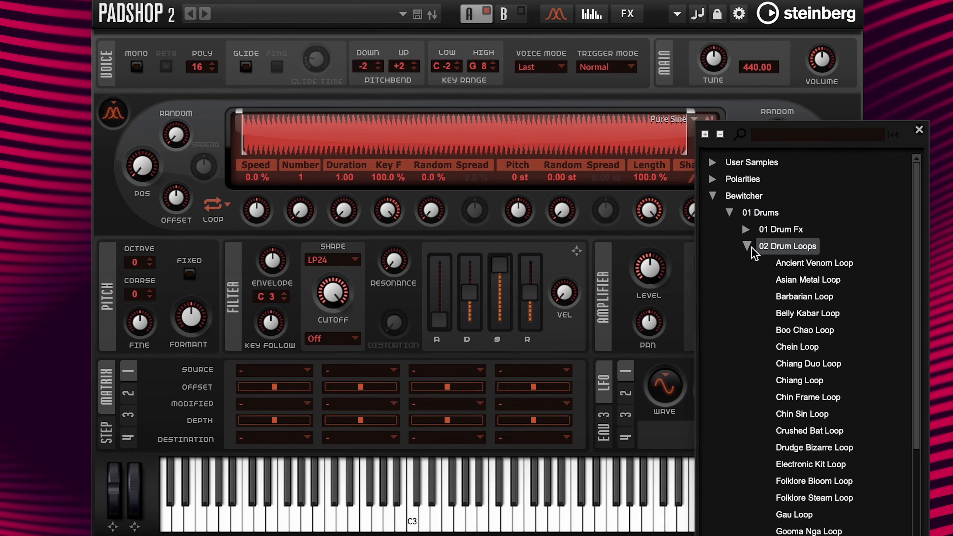
double_click(824, 264)
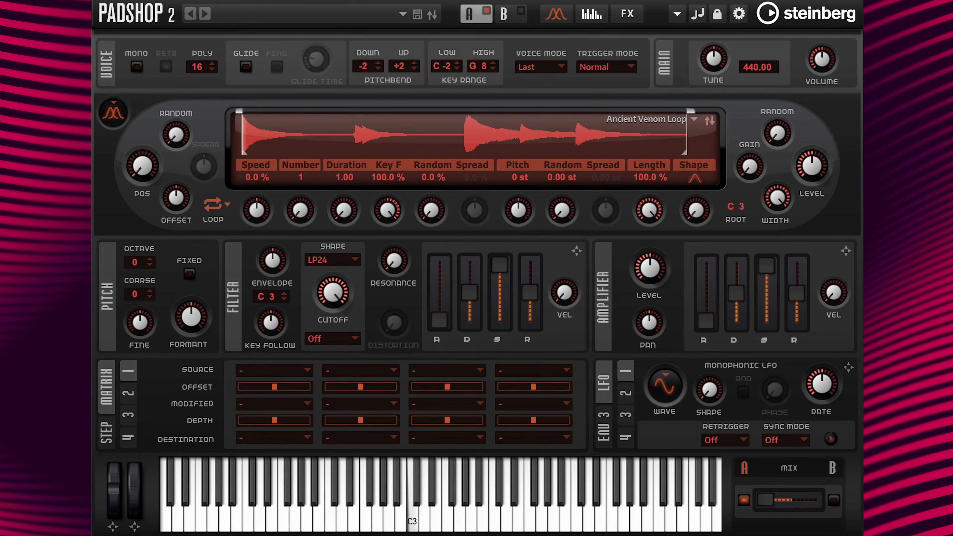
Set the grain oscillator's Duration to 1000 and its Number of grains to 2.
double_click(344, 177)
type("1000")
key("Return")
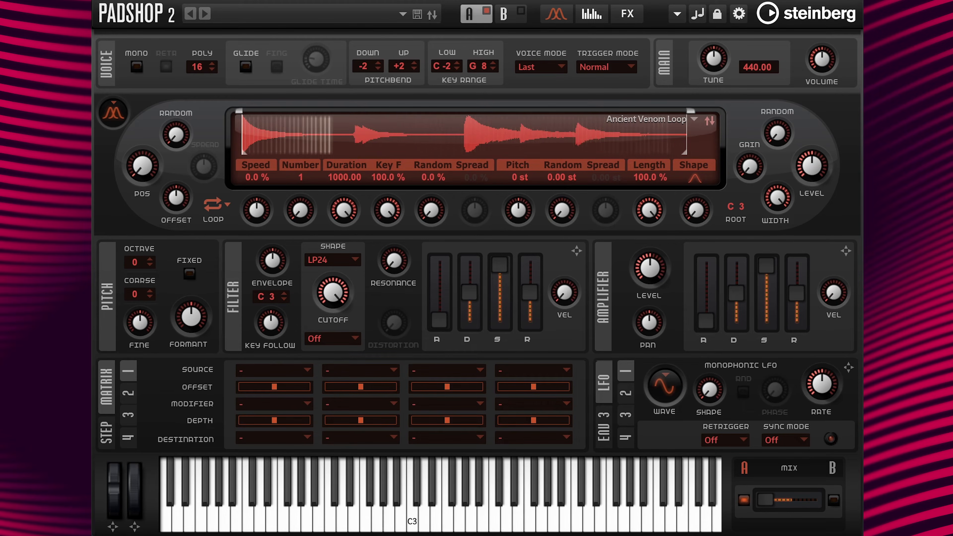
double_click(301, 176)
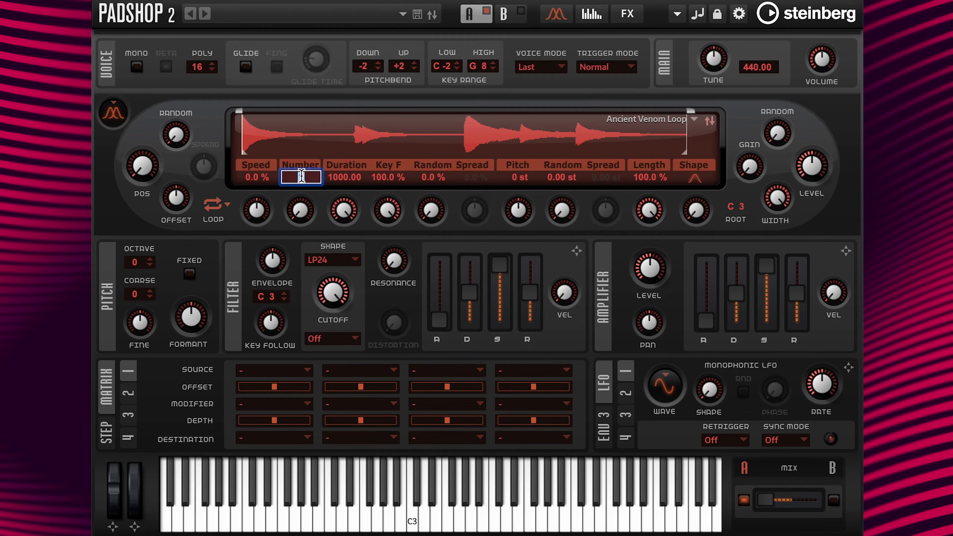
type("2")
key("Return")
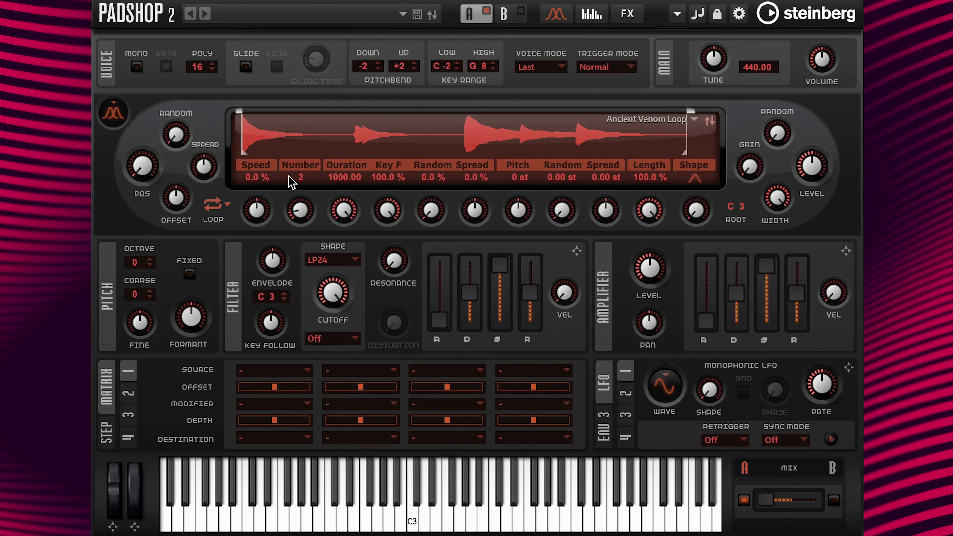
Set the grain oscillator's playback Speed to 100 %.
double_click(258, 176)
type("100")
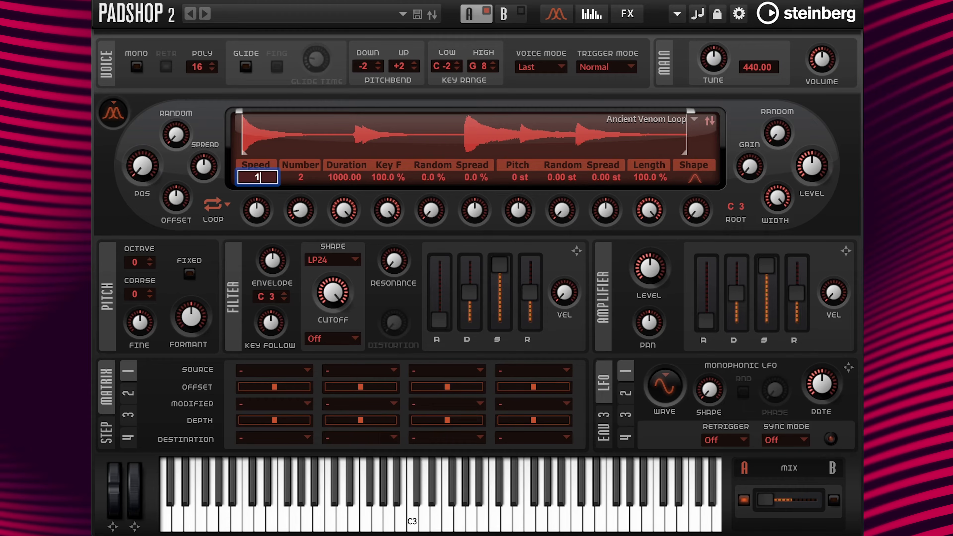
key("Return")
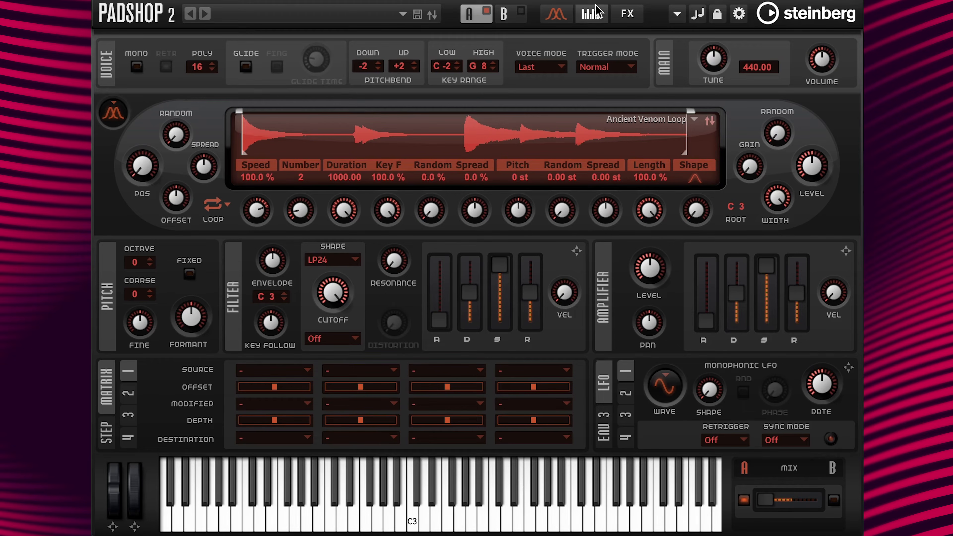
Activate the arpeggiator with a tempo scale of 1/8 and extend its phrase to four steps.
left_click(595, 11)
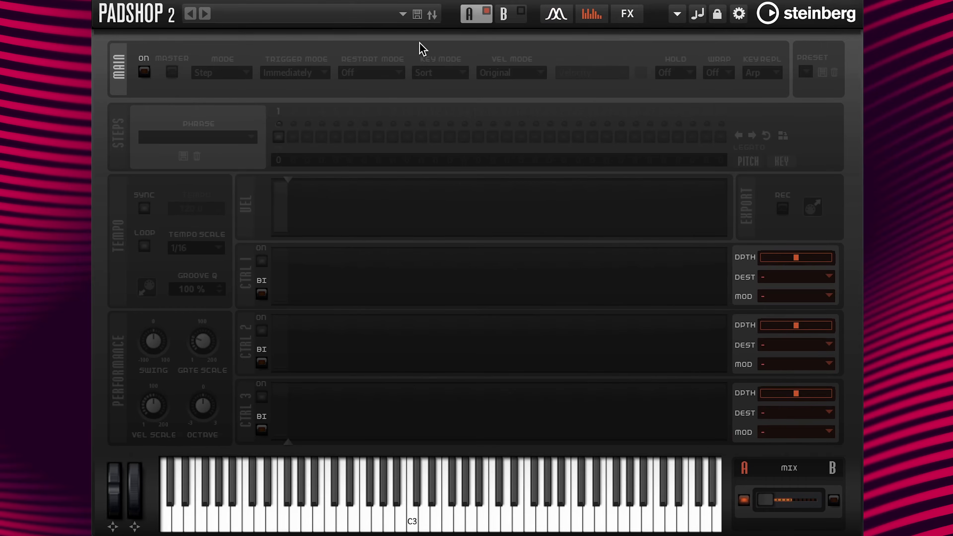
left_click(144, 72)
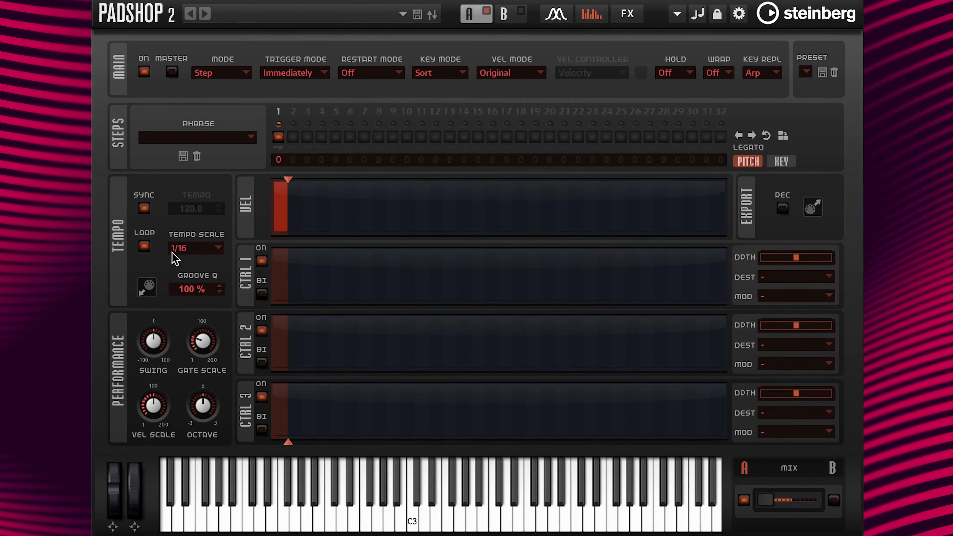
left_click(213, 249)
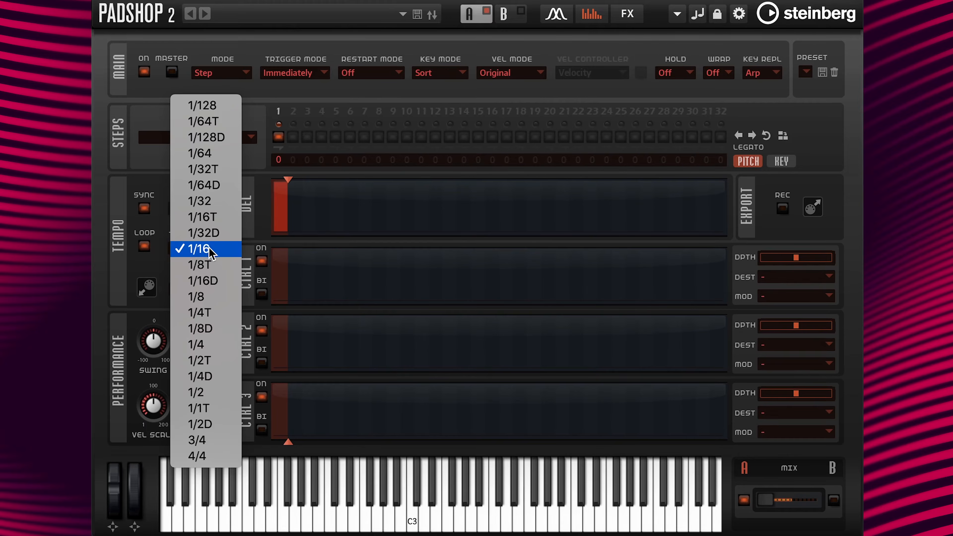
left_click(205, 298)
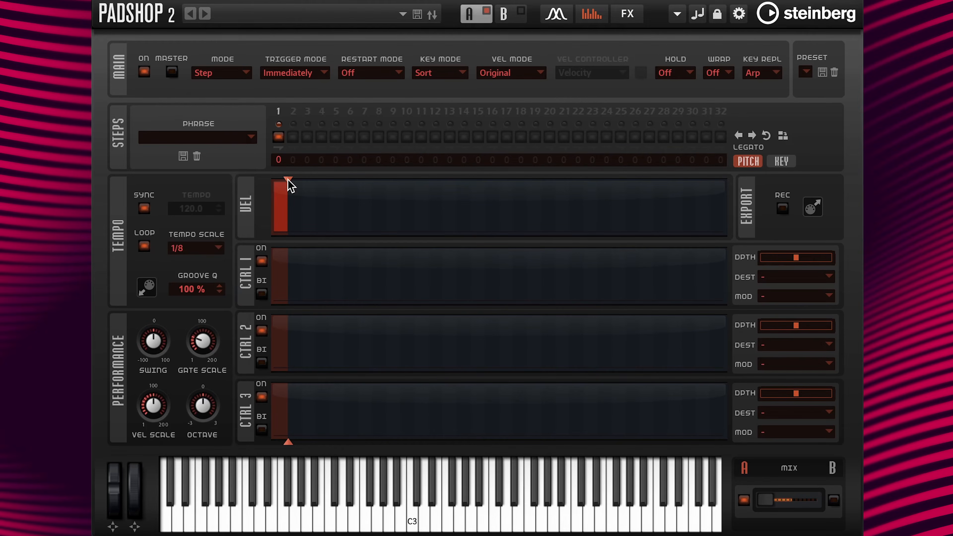
left_click_drag(290, 184, 330, 190)
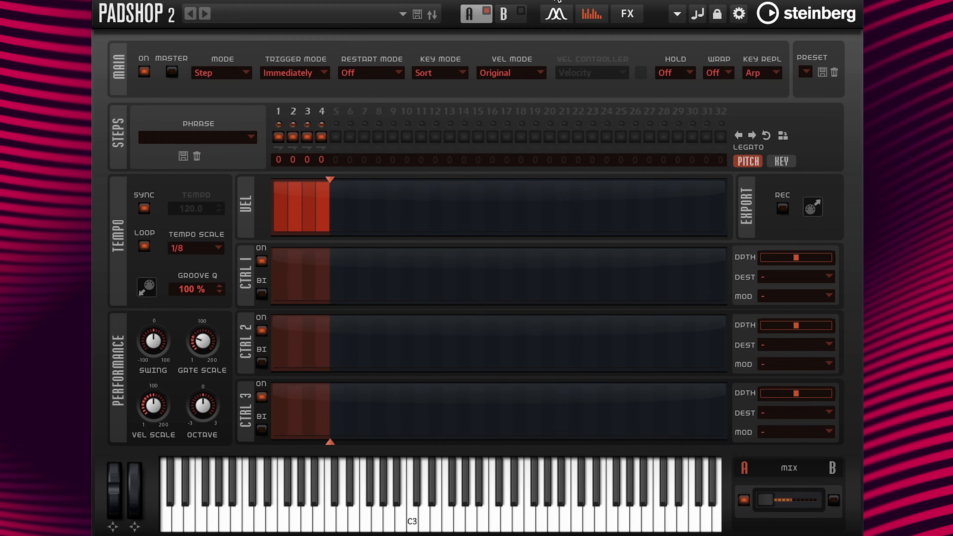
Return to the synth page, enable the musical-note toggle and set the grain position to 100 %.
left_click(556, 14)
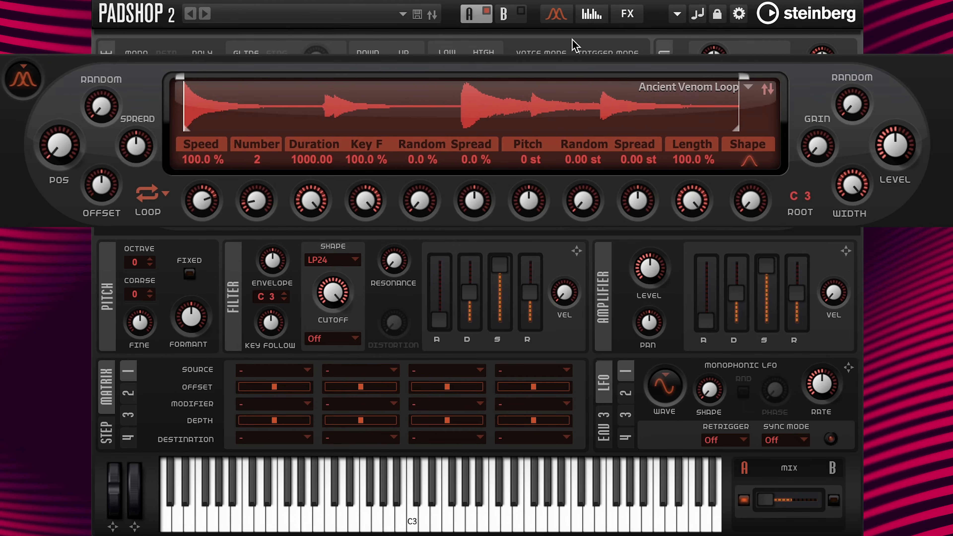
left_click(698, 14)
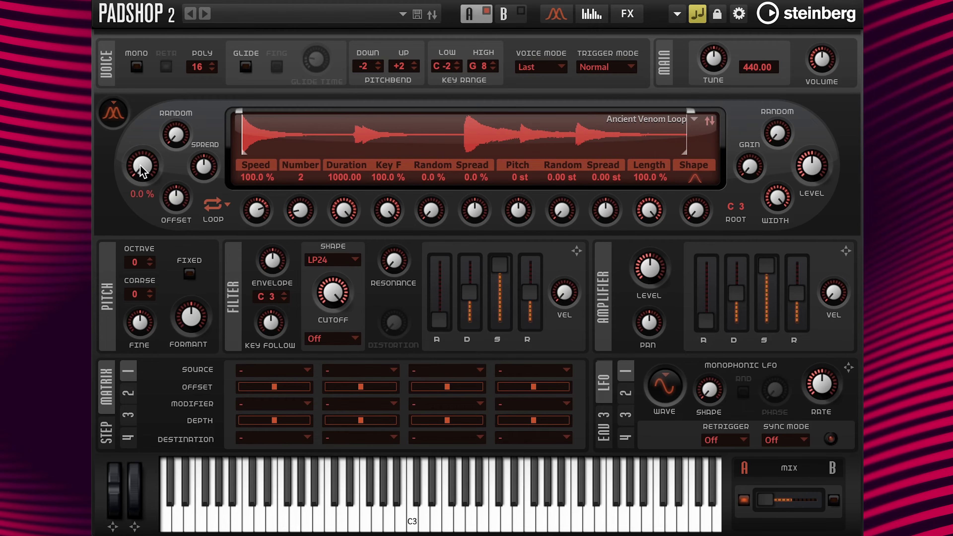
double_click(141, 194)
type("100")
key("Return")
Try a grain position of 50 %, and return it to 0 %.
double_click(137, 194)
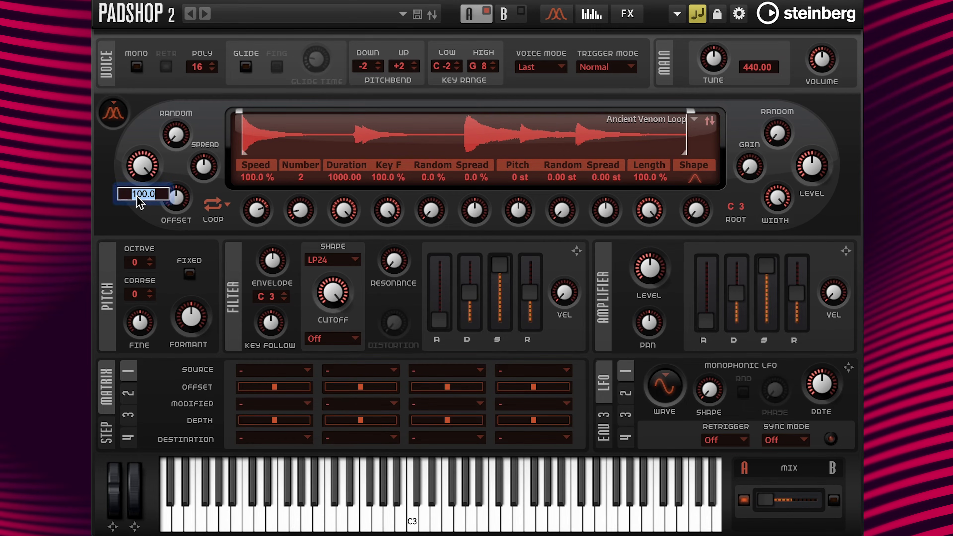
type("50")
key("Return")
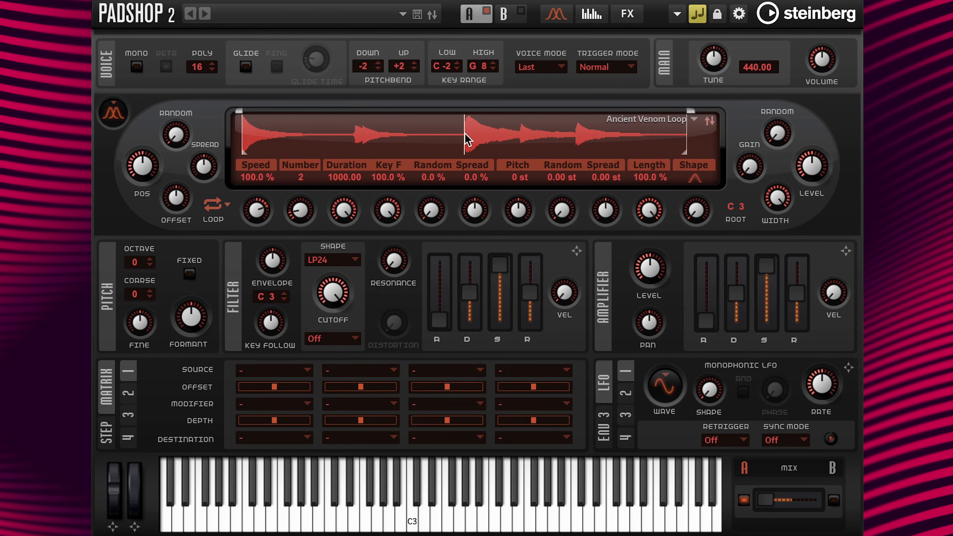
double_click(141, 195)
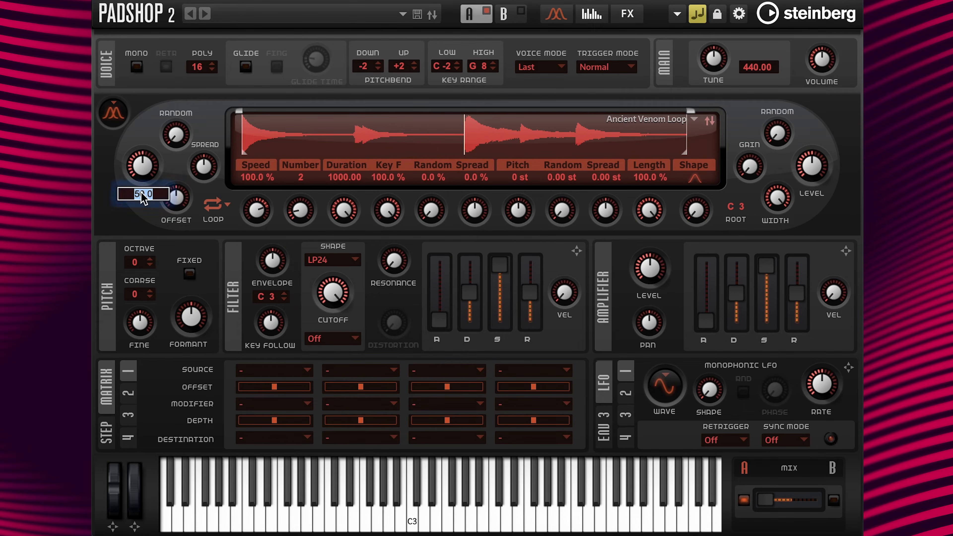
type("0")
key("Return")
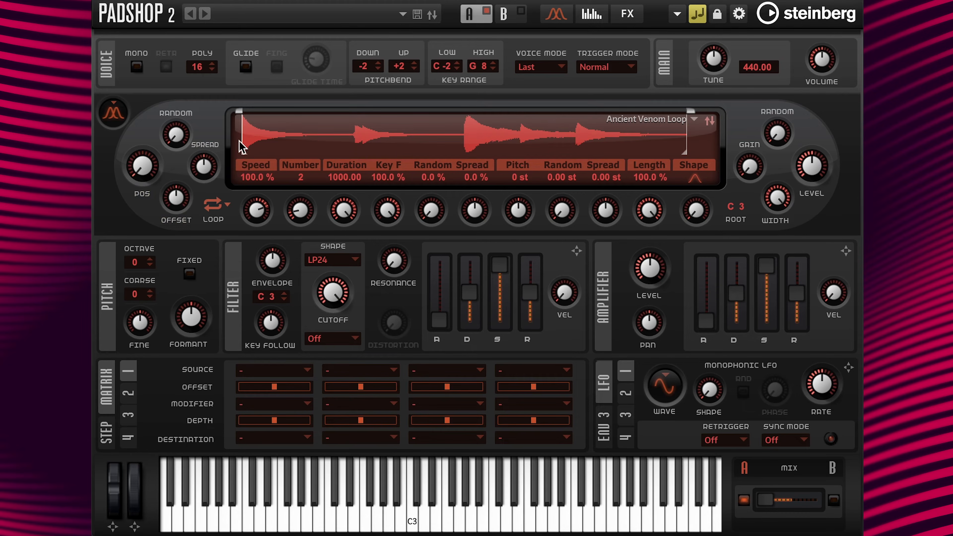
Try grain positions of 25 % and 50 % to start playback at different hits of the loop.
double_click(143, 192)
type("25")
key("Return")
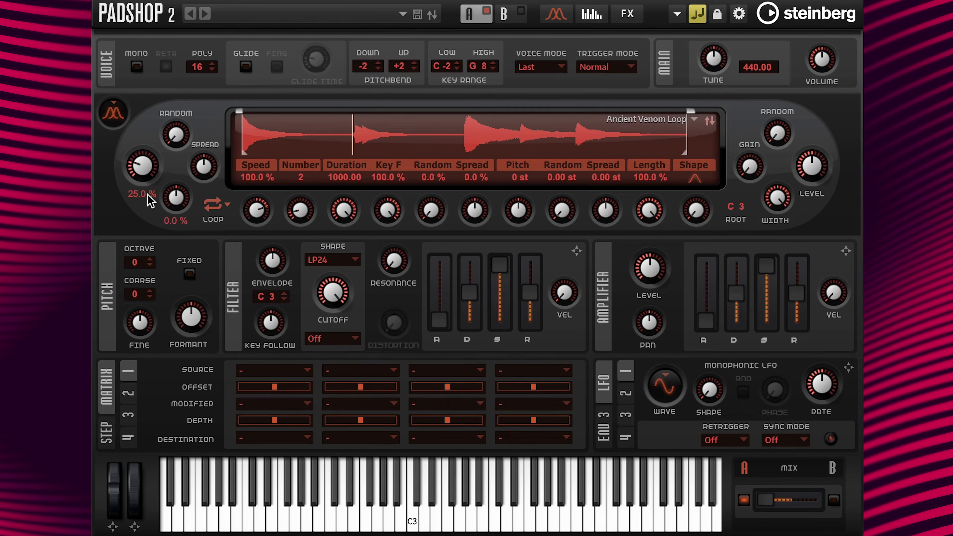
double_click(137, 194)
type("50")
key("Return")
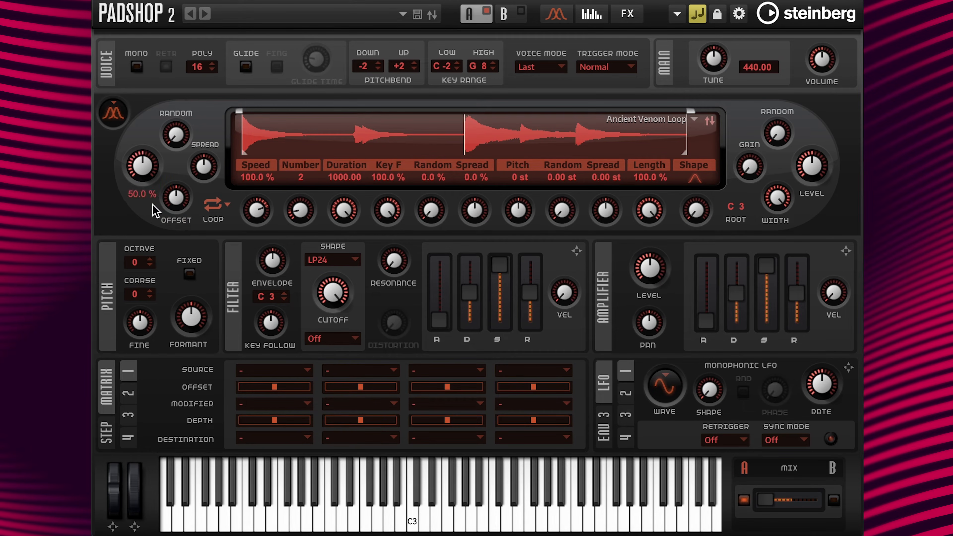
Try grain positions of 62.5 % and 75 % at the last two hits of the loop.
double_click(149, 195)
type("62.5")
key("Return")
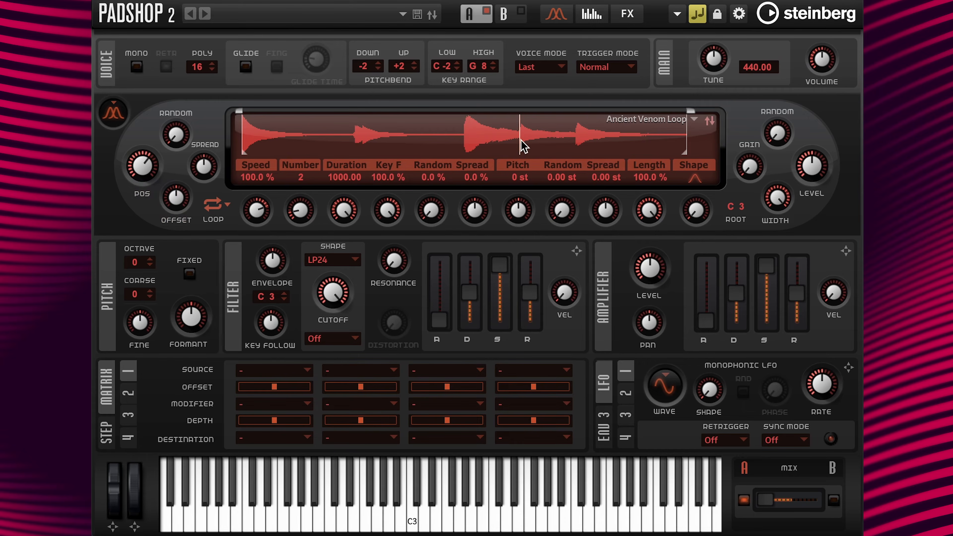
double_click(144, 194)
type("75")
key("Return")
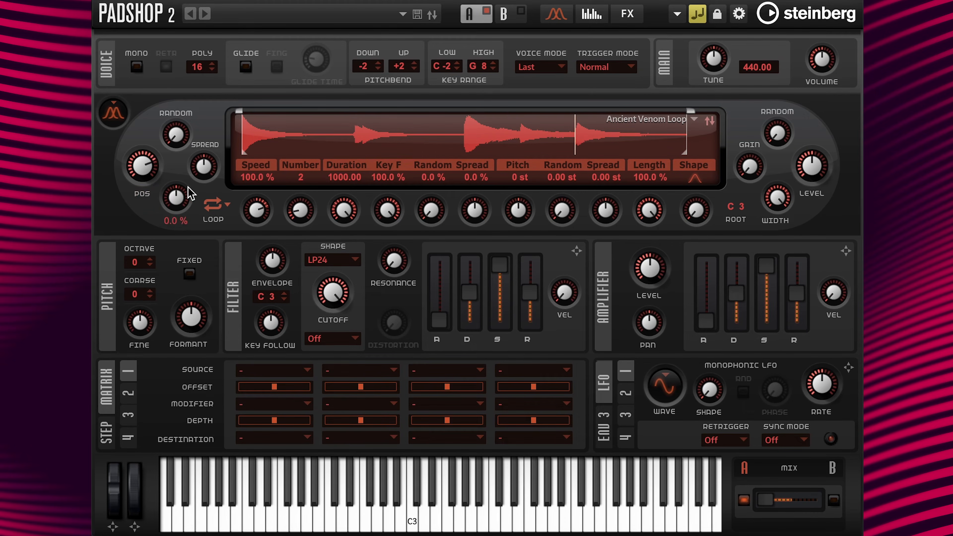
Reset the grain position to 0 % and disable the musical-note toggle.
double_click(142, 194)
type("0")
key("Return")
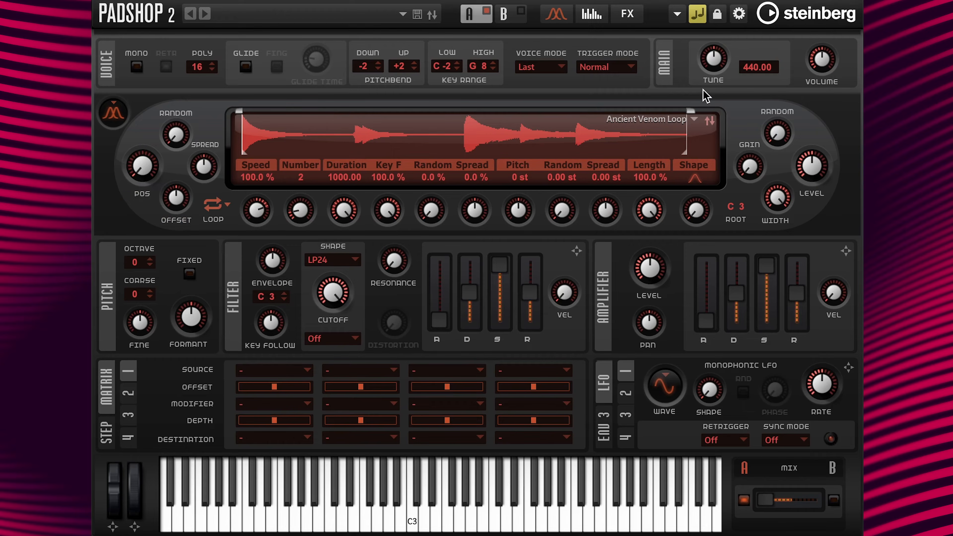
left_click(699, 15)
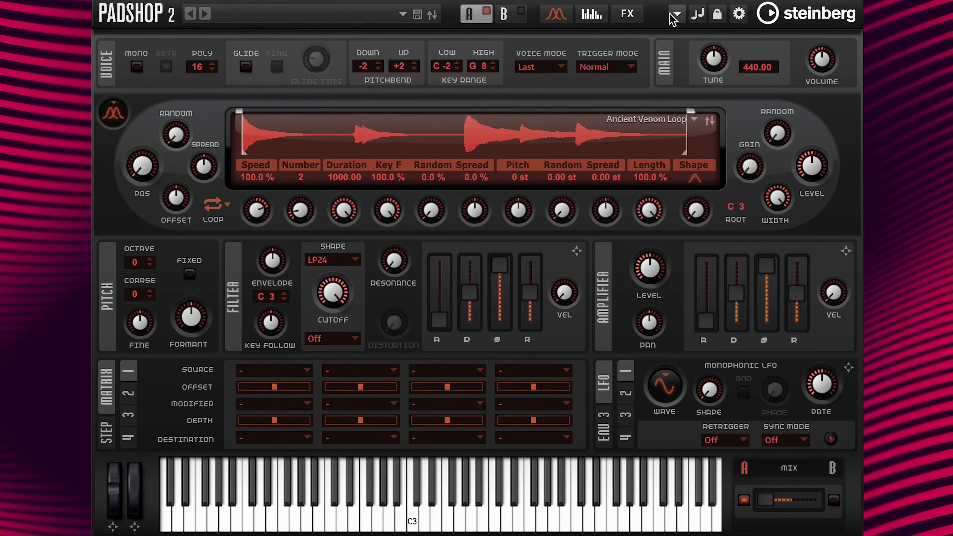
Assign arpeggiator controller 1 to the Grain Position destination.
left_click(592, 15)
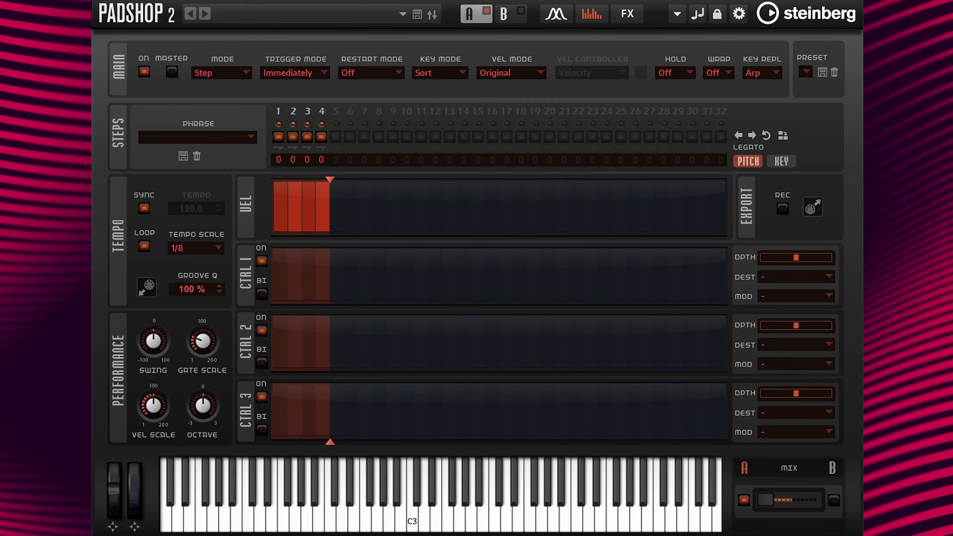
left_click(807, 279)
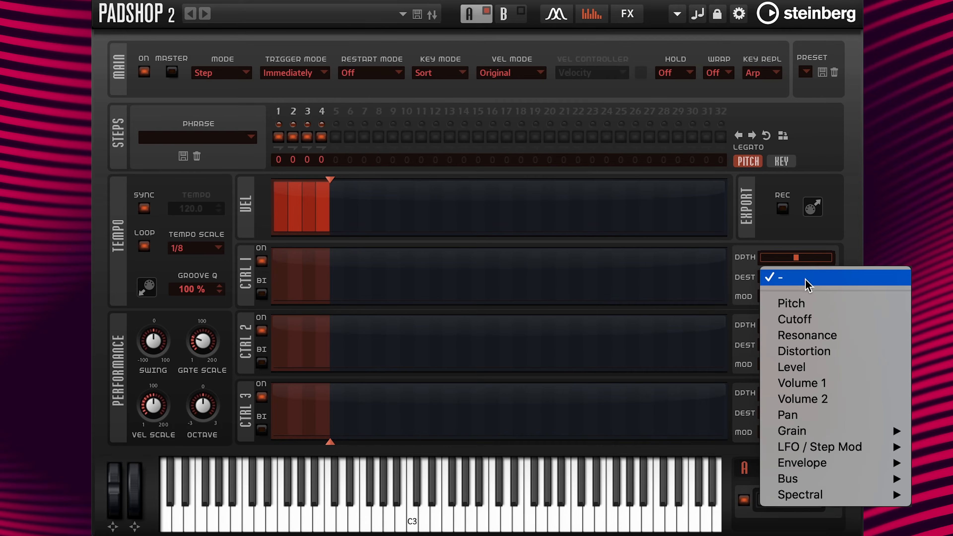
mouse_move(836, 431)
left_click(891, 431)
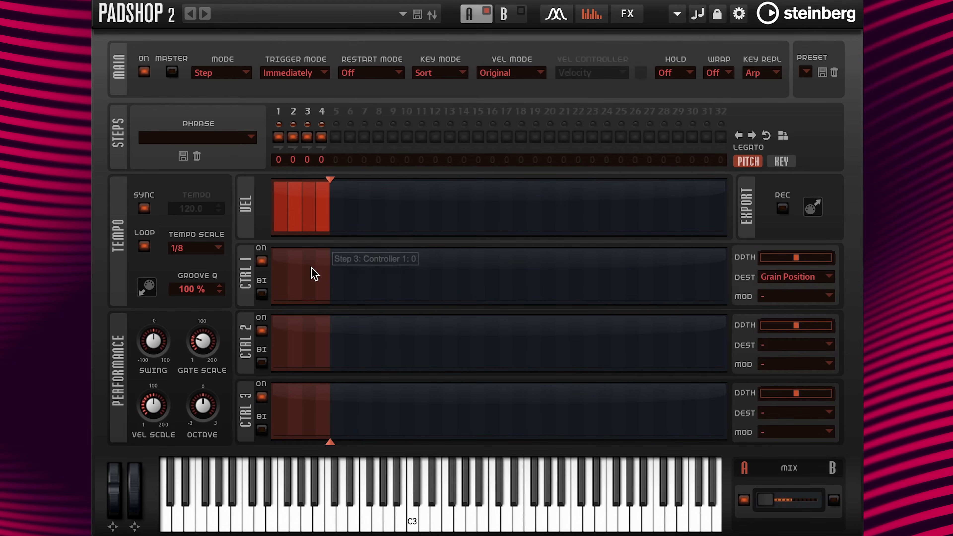
Raise step 2 of controller 1 to maximum, set a small positive depth, and view the grain positions on the synth page.
left_click_drag(299, 269, 297, 255)
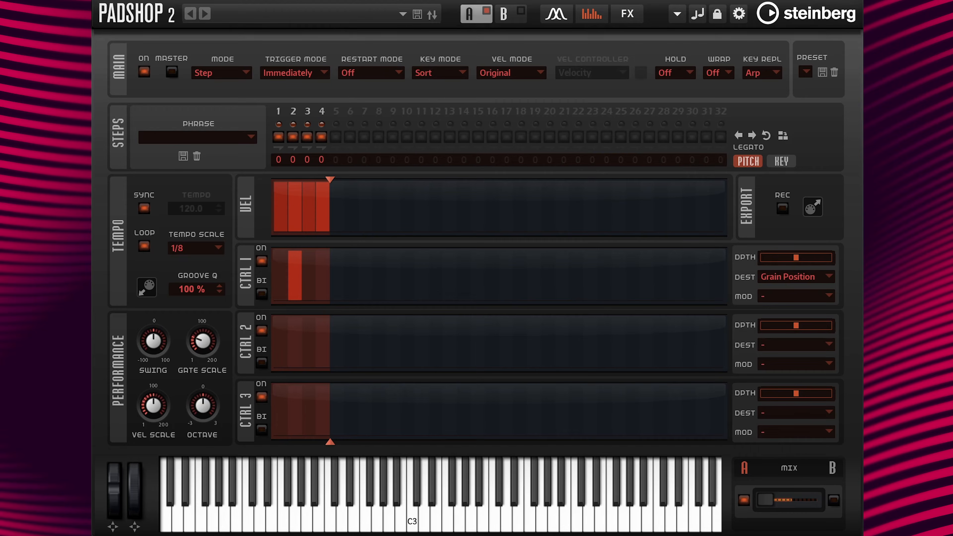
mouse_move(813, 255)
left_click_drag(797, 256, 804, 260)
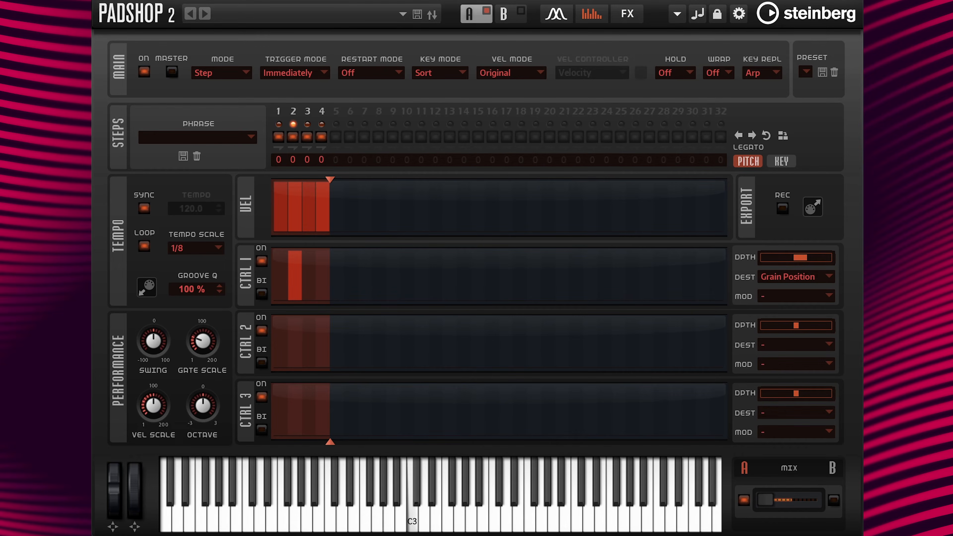
left_click(555, 17)
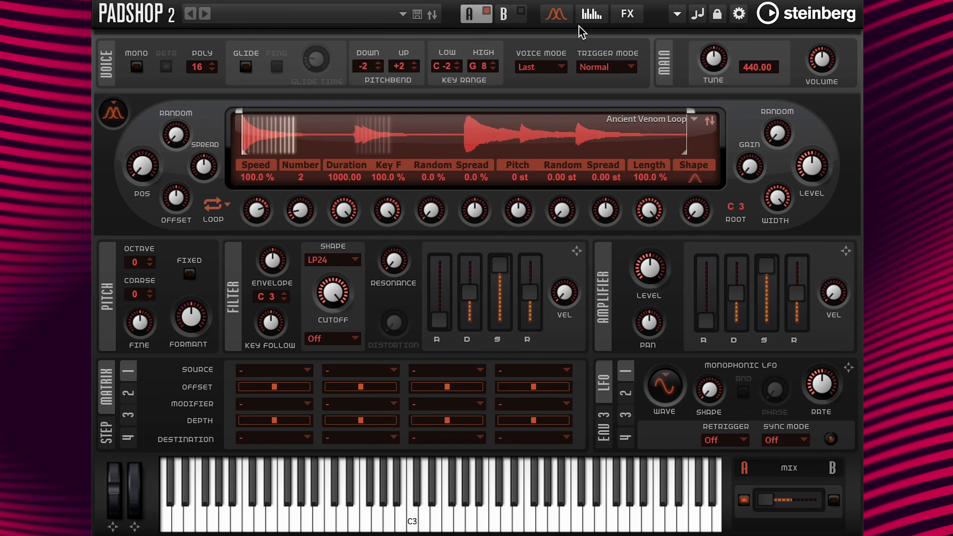
Assign arpeggiator controllers 2 and 3 to Grain Position, with a depth of 50 for controller 2 and a larger positive depth for controller 3.
left_click(591, 14)
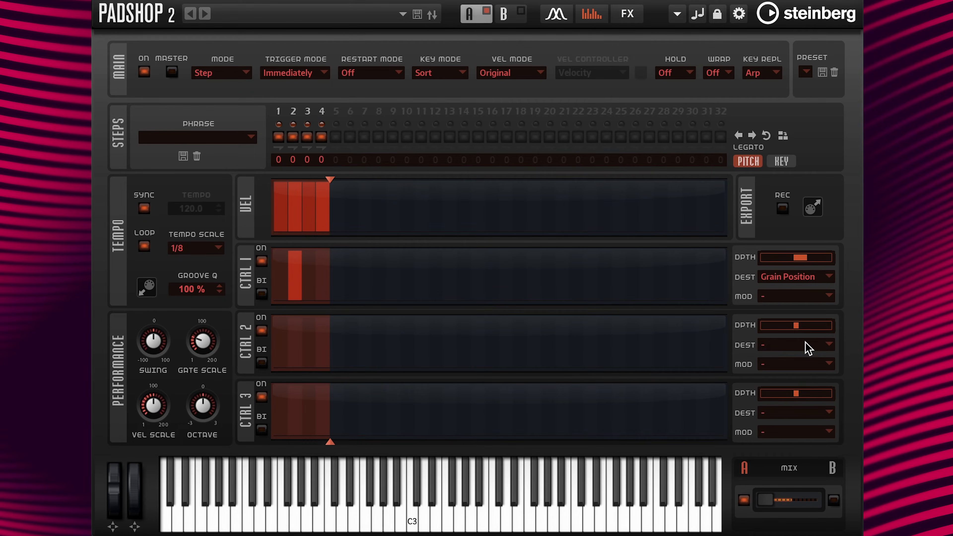
left_click(807, 348)
mouse_move(831, 501)
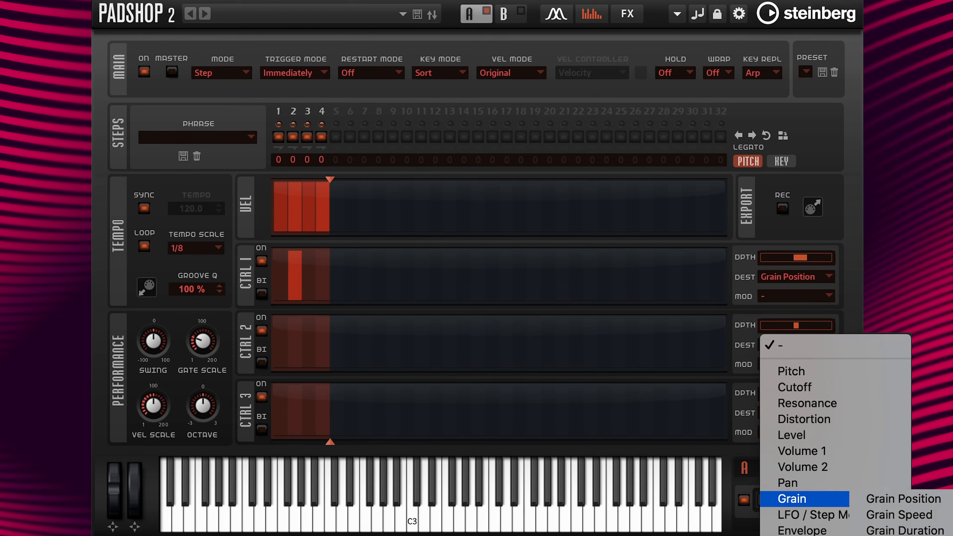
left_click(793, 342)
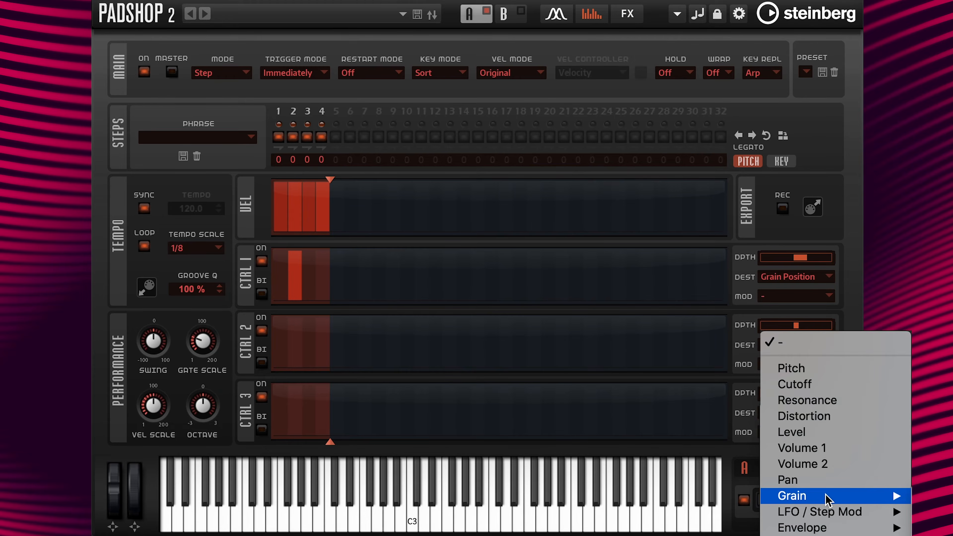
mouse_move(829, 496)
left_click(894, 495)
left_click_drag(802, 327, 812, 332)
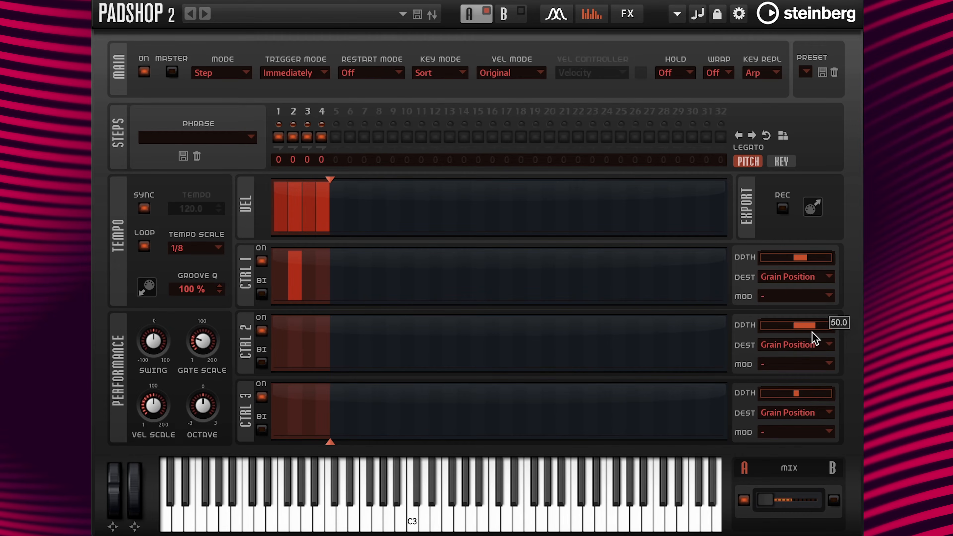
left_click_drag(798, 393, 820, 397)
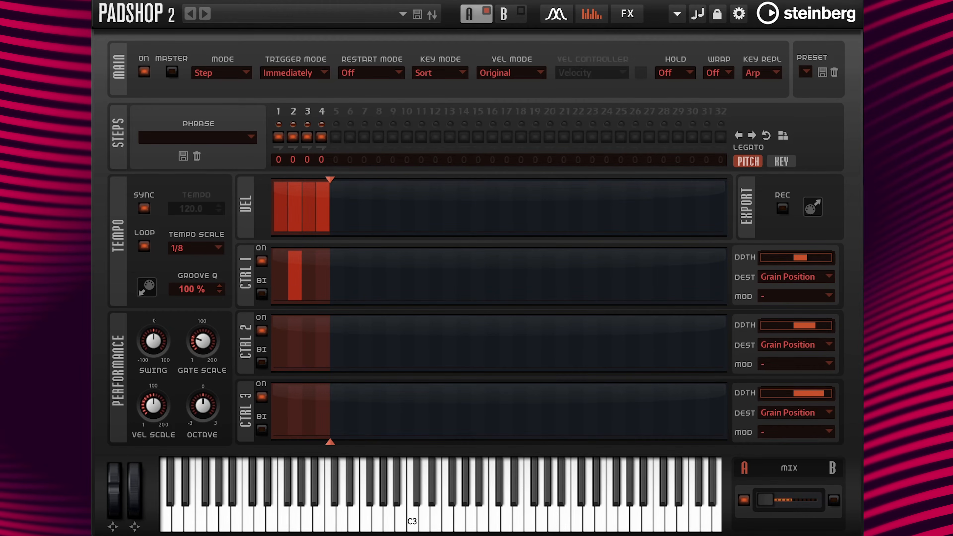
Raise step 3 of controller 2 to 125 and step 4 of controller 3 to near maximum, and duplicate the four-step phrase to eight steps.
left_click_drag(308, 355, 305, 324)
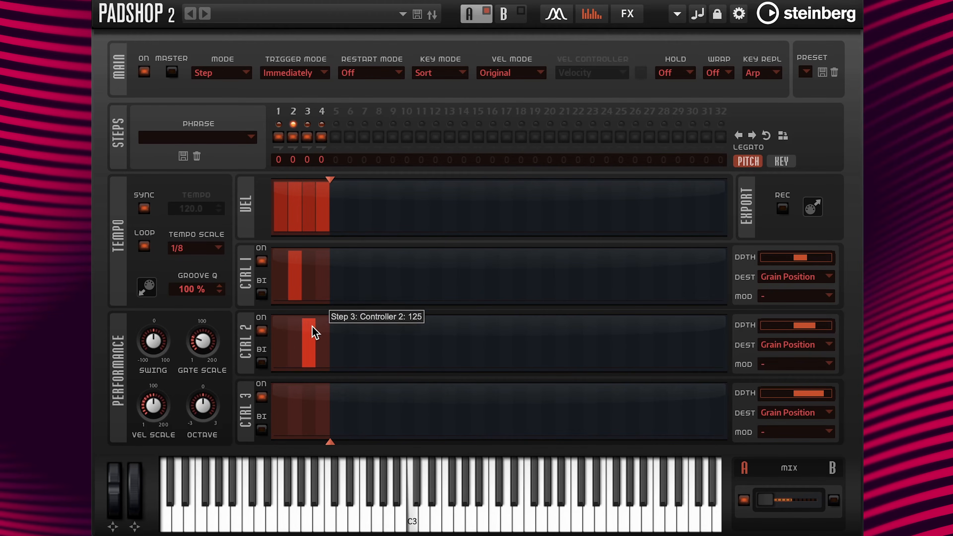
left_click_drag(328, 398, 327, 382)
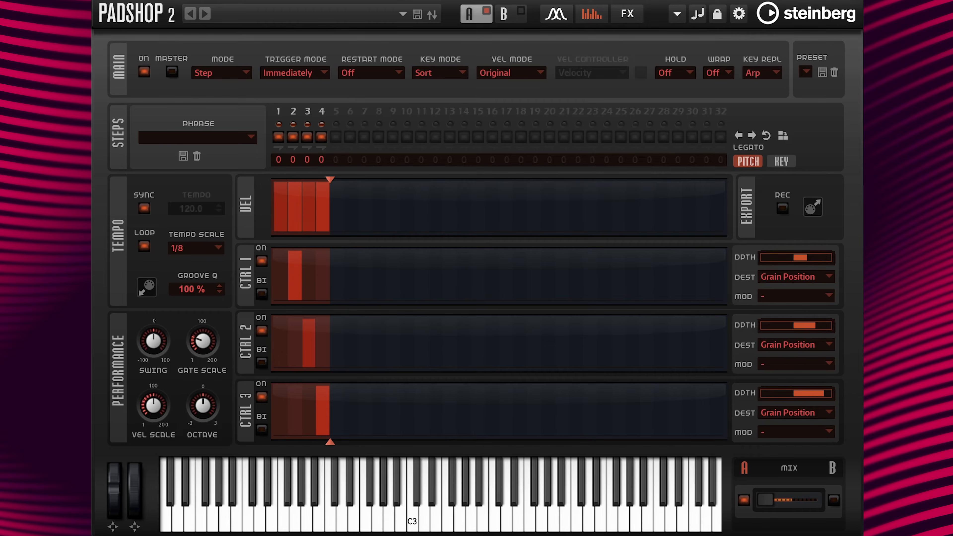
left_click(782, 136)
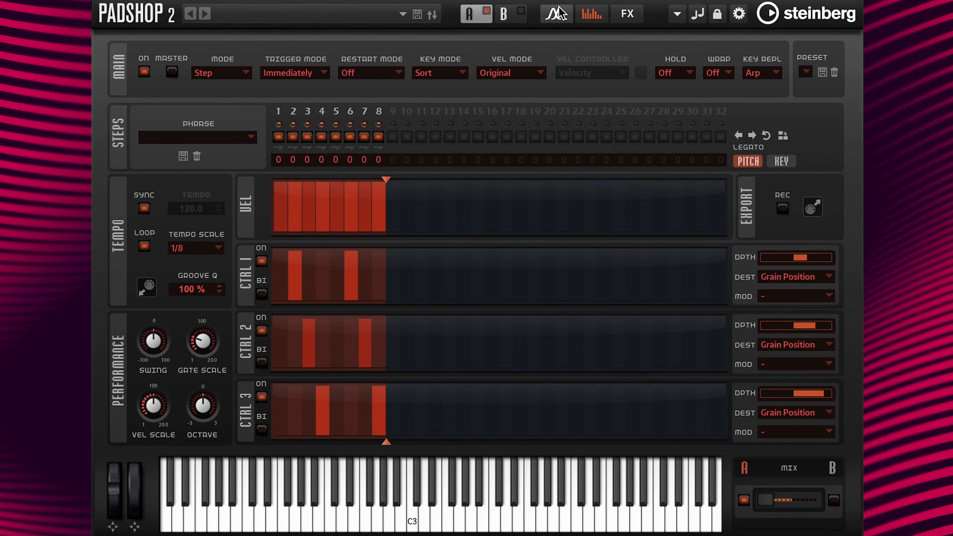
Check the sample on the synth page and lower step 8 of arpeggiator controller 3 to 106.
left_click(559, 13)
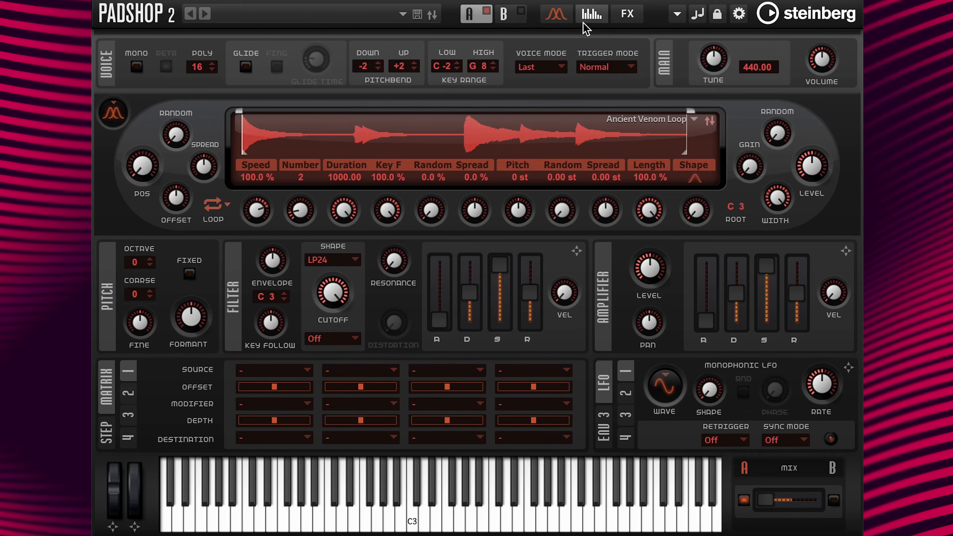
left_click(590, 15)
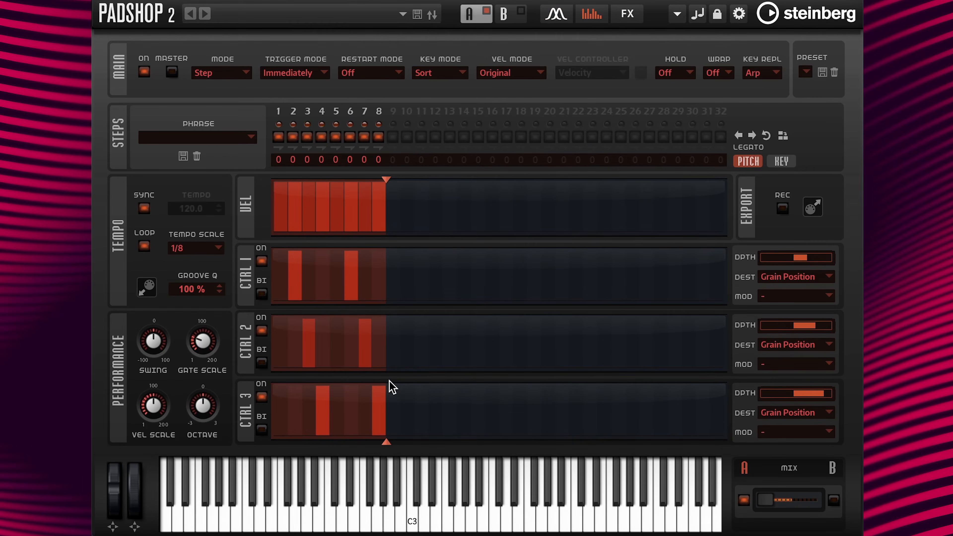
mouse_move(381, 386)
left_click_drag(381, 386, 380, 393)
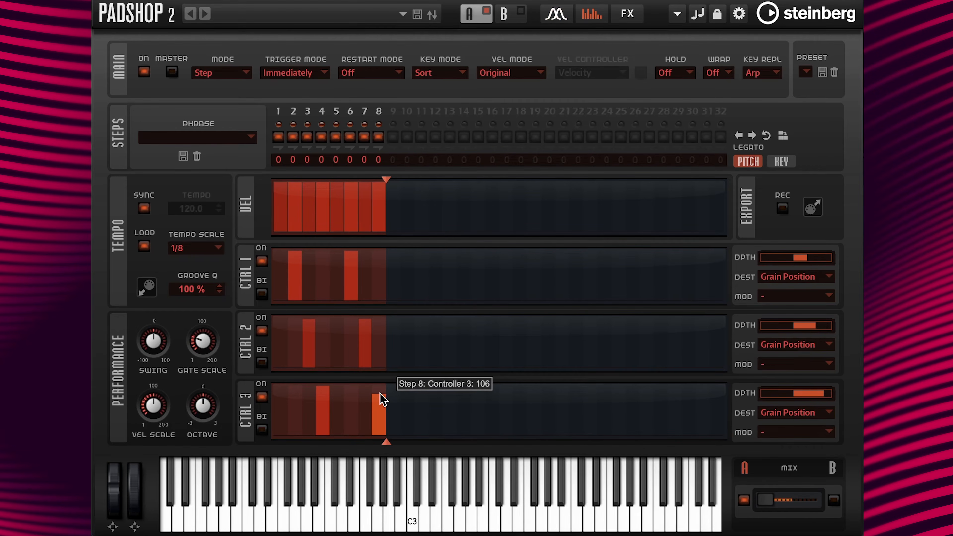
View the playing grains on the synth page and check the depth values of the three arpeggiator controllers.
left_click(555, 14)
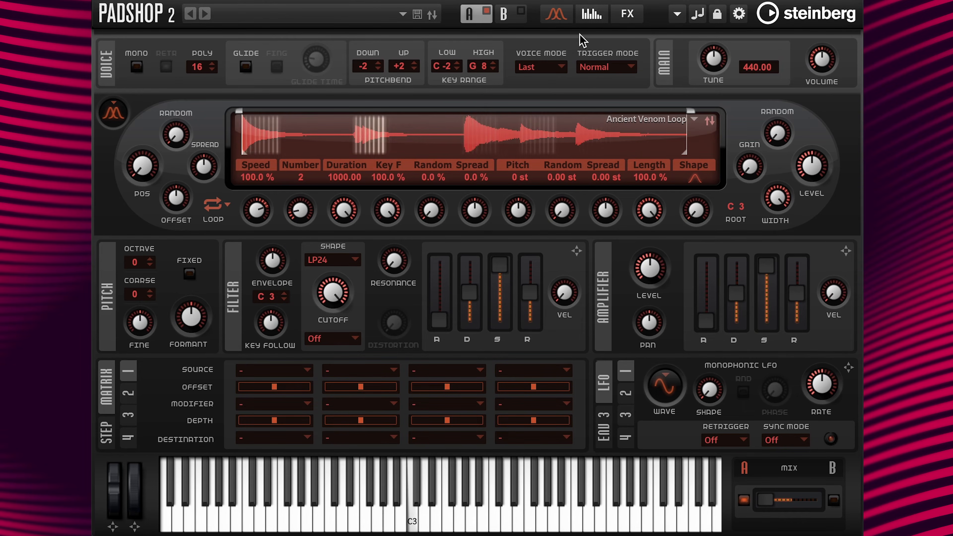
left_click(589, 11)
mouse_move(816, 263)
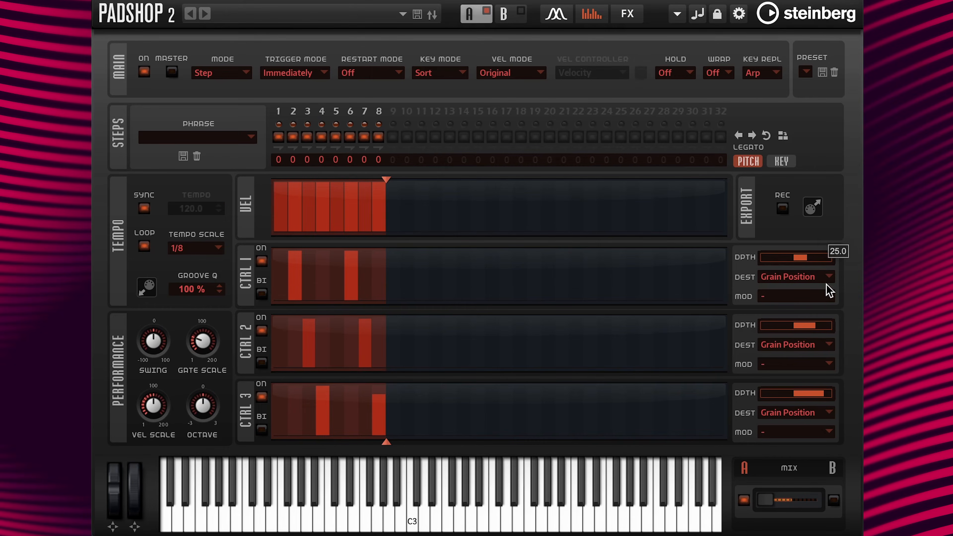
mouse_move(819, 329)
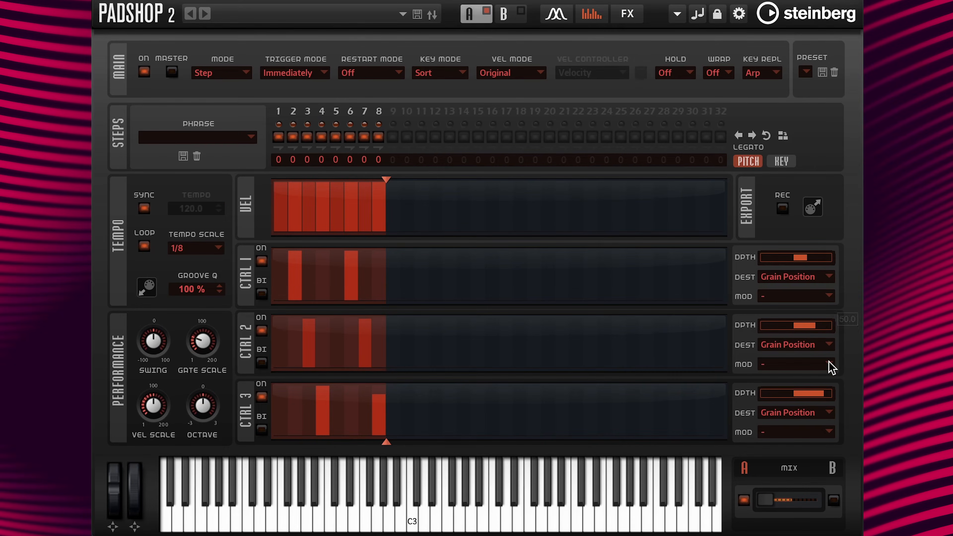
mouse_move(825, 393)
Enable fixed pitch and set the grain position to 50 %.
left_click(553, 3)
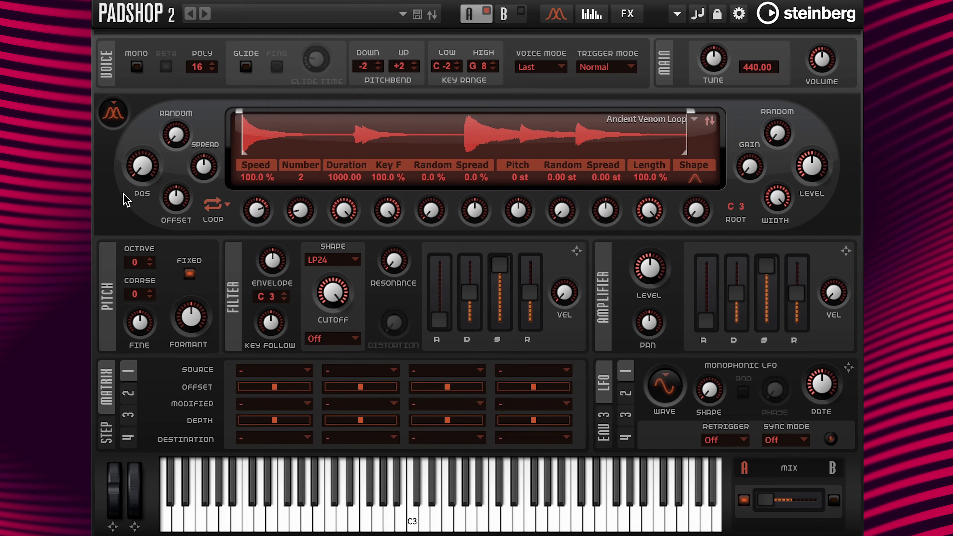
left_click(136, 194)
type("5")
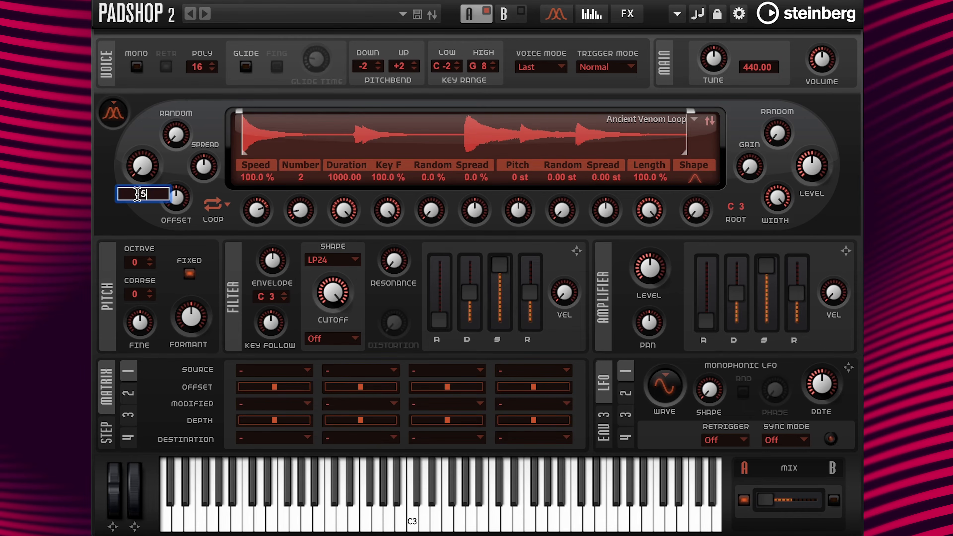
key("Return")
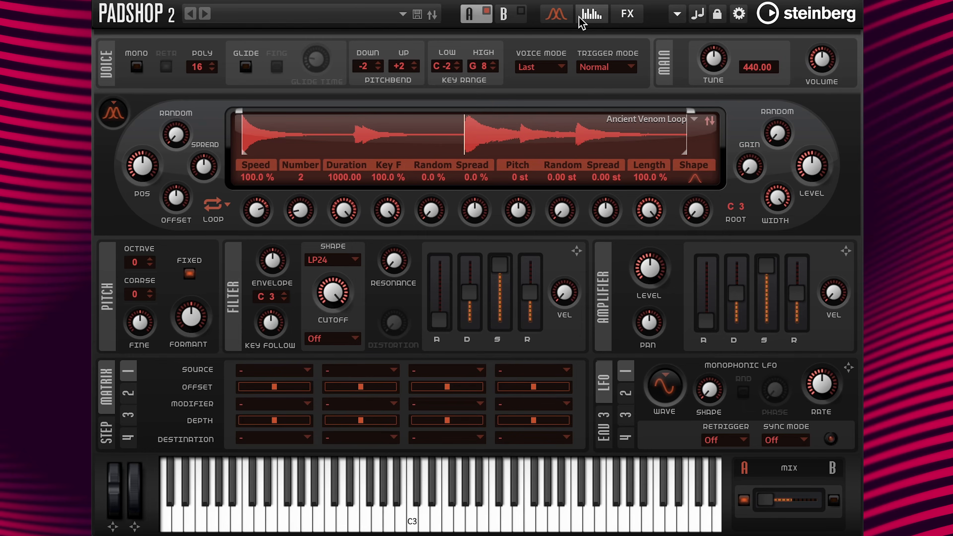
Raise step 8 of arpeggiator controller 3 back to the height of its step 4, and lower step 7 of controller 2.
left_click(587, 16)
mouse_move(379, 390)
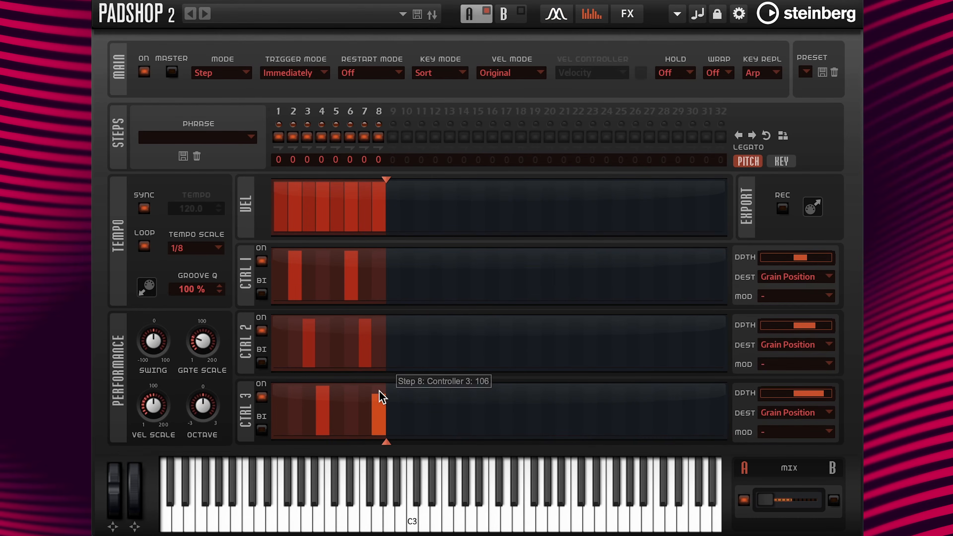
left_click_drag(380, 398, 380, 389)
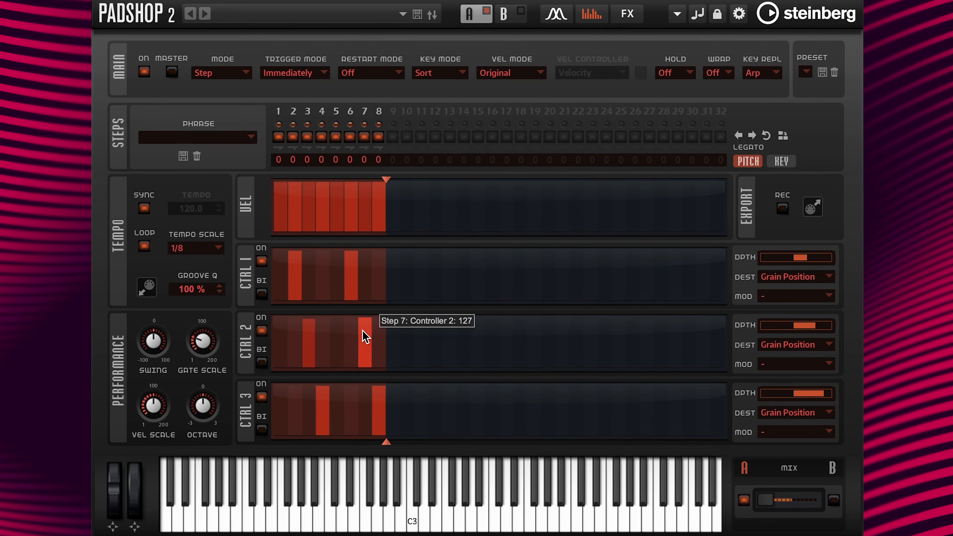
left_click_drag(363, 331, 363, 354)
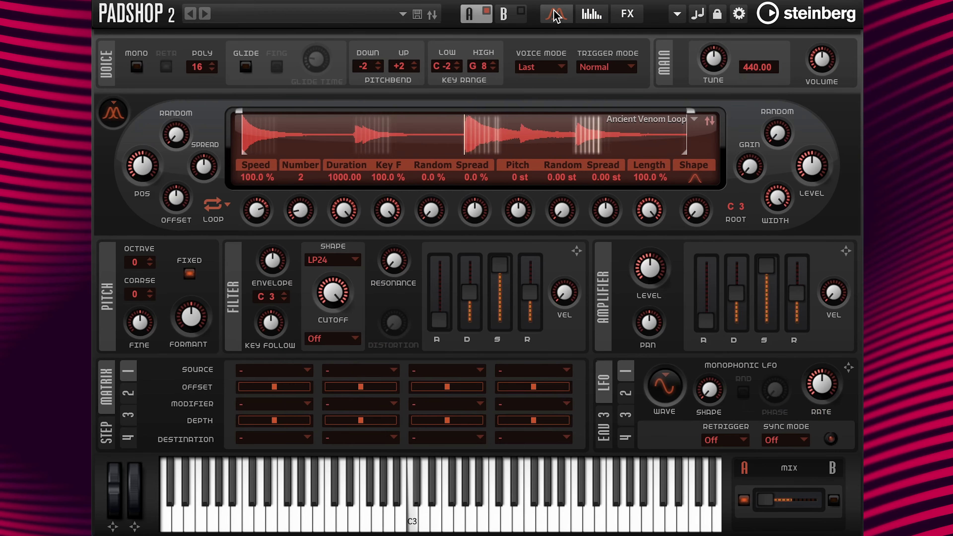
Route arpeggiator Controller 1 to Grain Duration in the first modulation matrix slot with a negative depth.
left_click(556, 14)
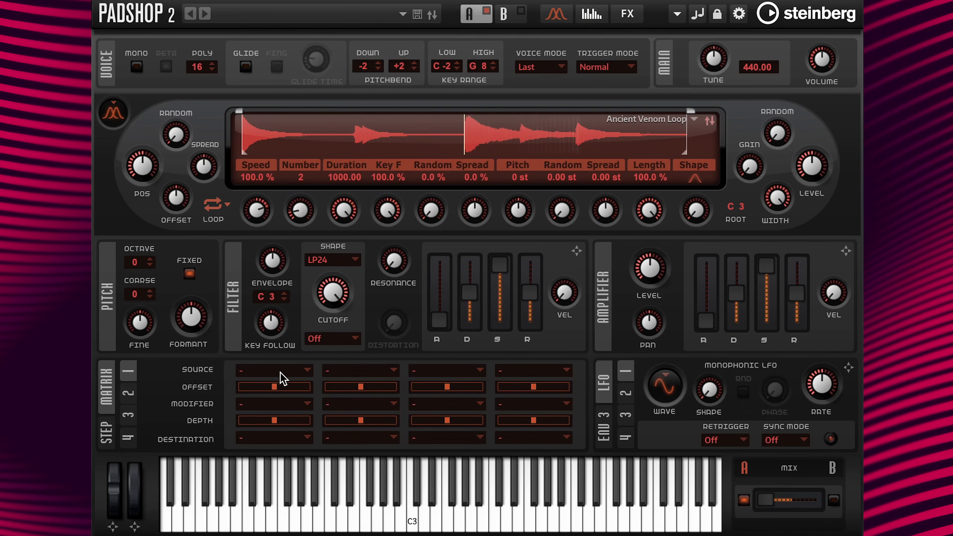
left_click(280, 369)
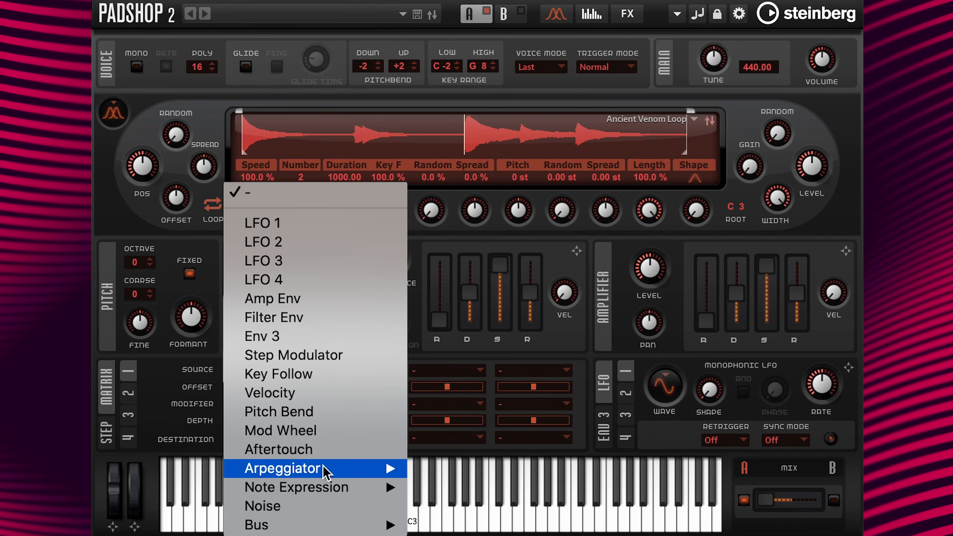
mouse_move(324, 469)
left_click(439, 468)
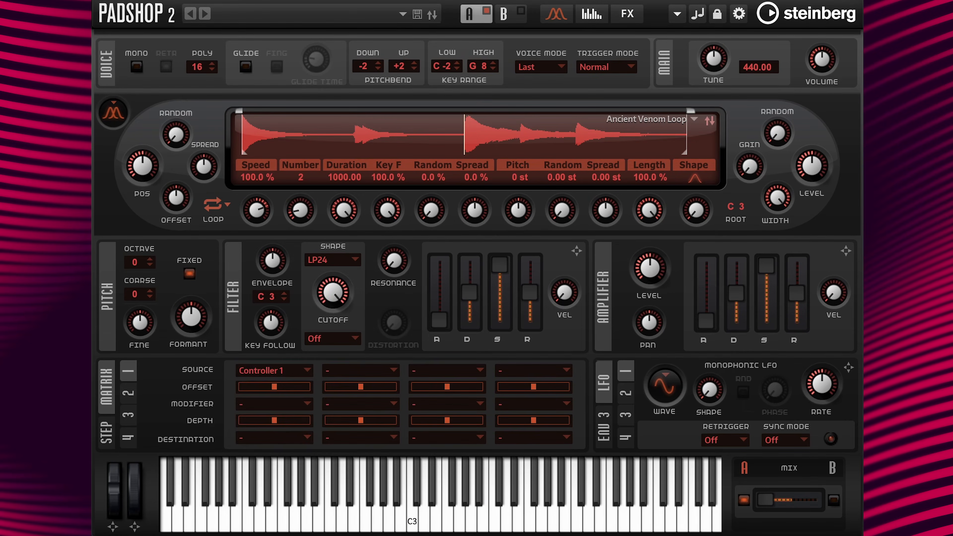
left_click(280, 439)
mouse_move(315, 453)
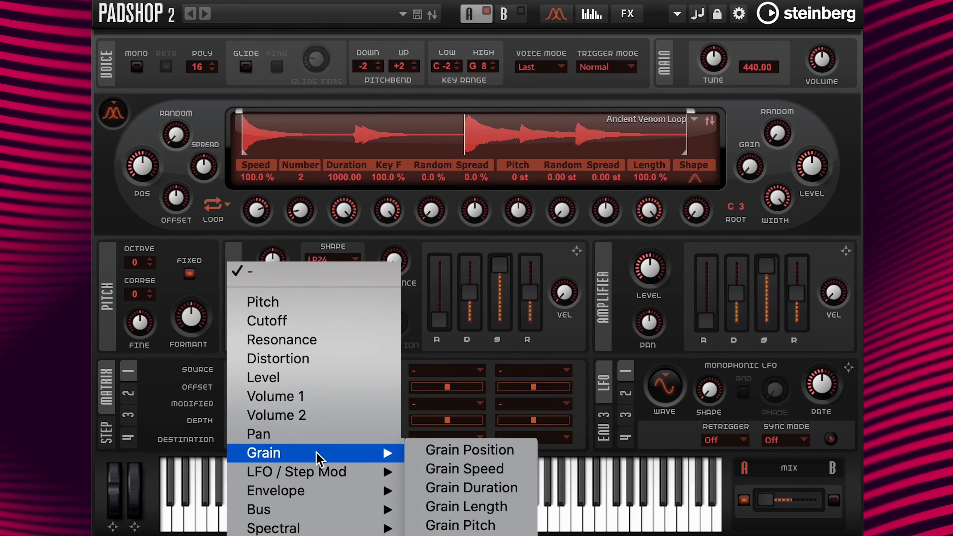
left_click(471, 487)
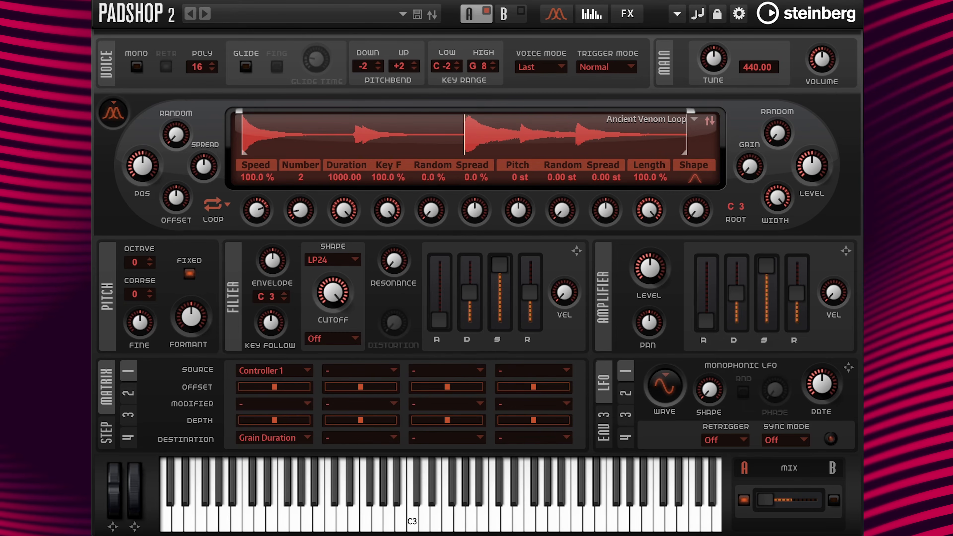
mouse_move(274, 420)
left_click_drag(275, 420, 256, 420)
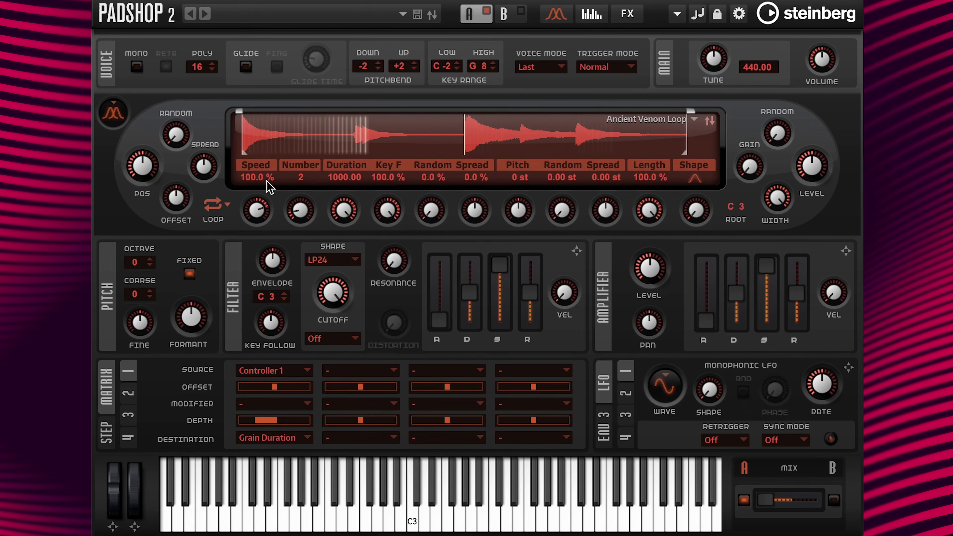
Set the grain speed to 0 % and the grain duration to 200.
double_click(259, 177)
type("0")
key("Return")
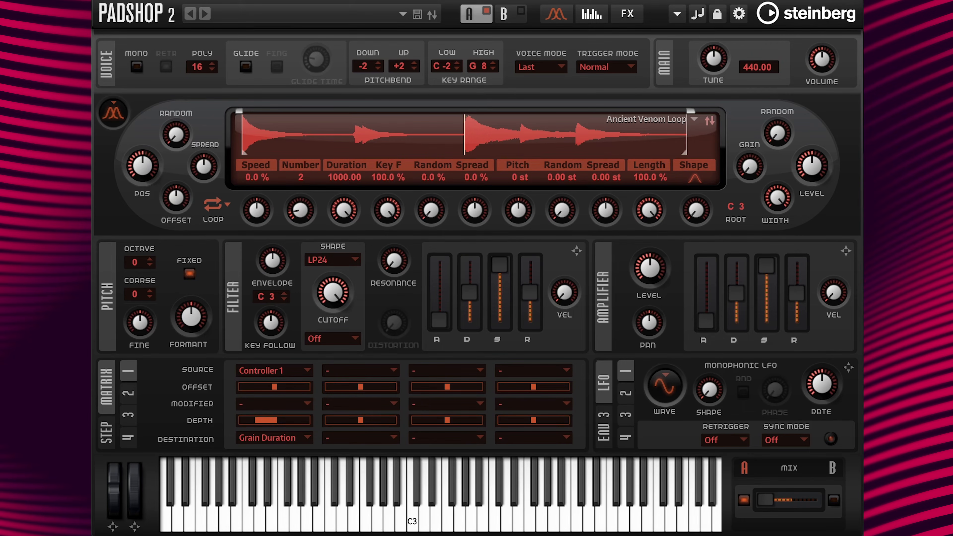
double_click(344, 177)
type("200")
key("Return")
Route arpeggiator Controller 2 to Grain Formant in the second modulation matrix slot with a positive depth.
left_click(392, 374)
mouse_move(417, 487)
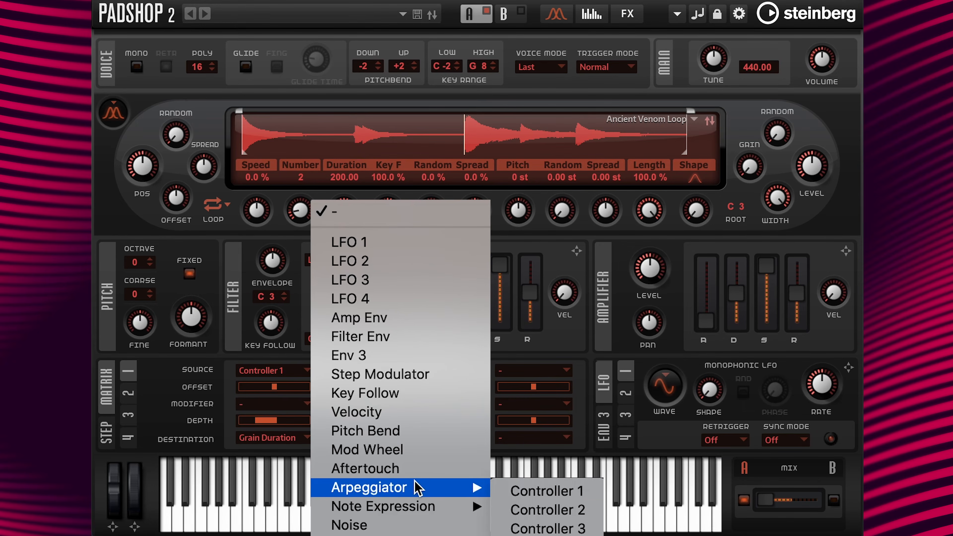
left_click(517, 510)
left_click(362, 438)
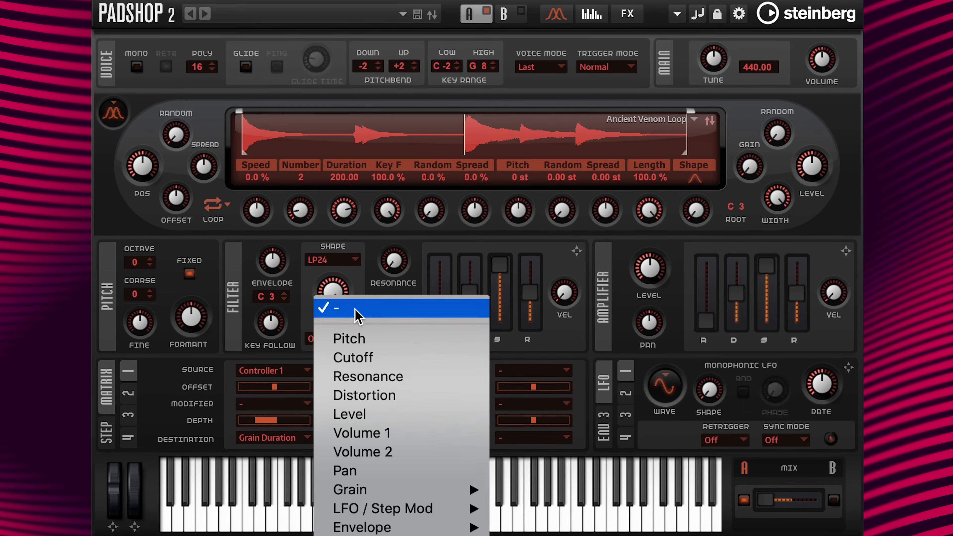
mouse_move(379, 488)
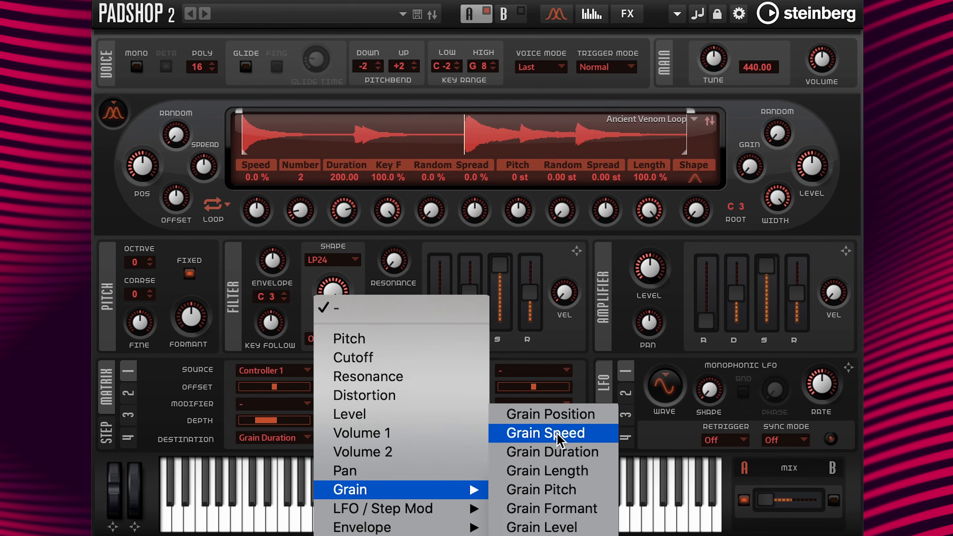
left_click(545, 503)
left_click_drag(369, 420, 376, 417)
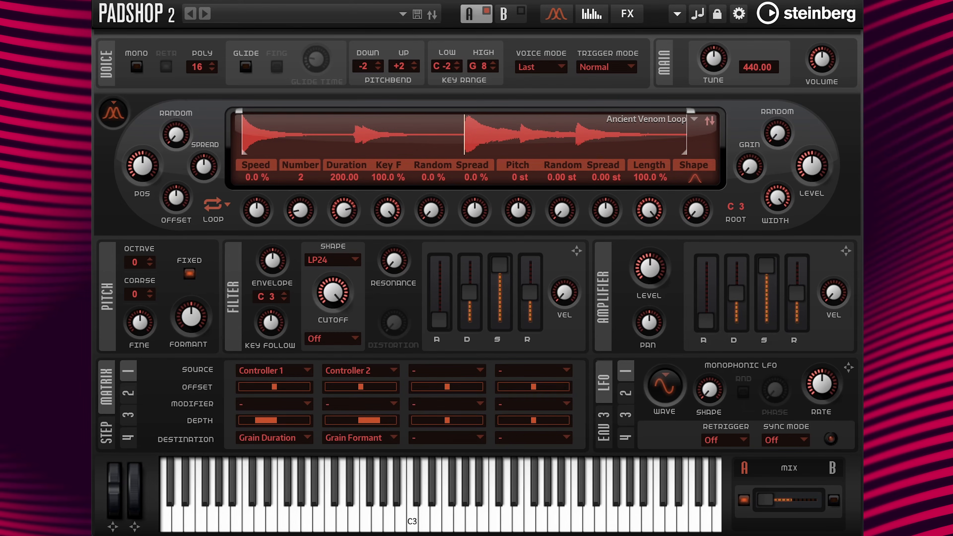
Set the grain duration's key follow to -100 %.
double_click(374, 175)
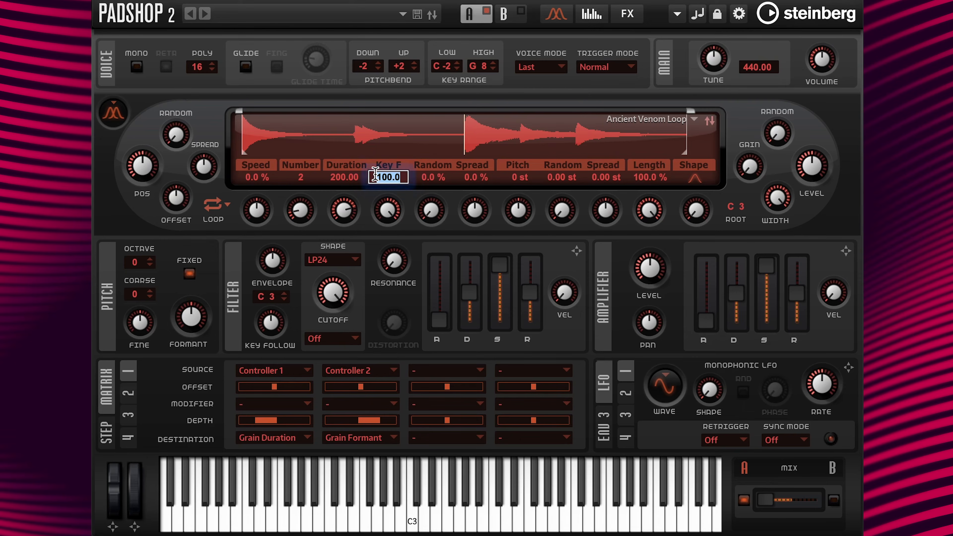
key("BackSpace")
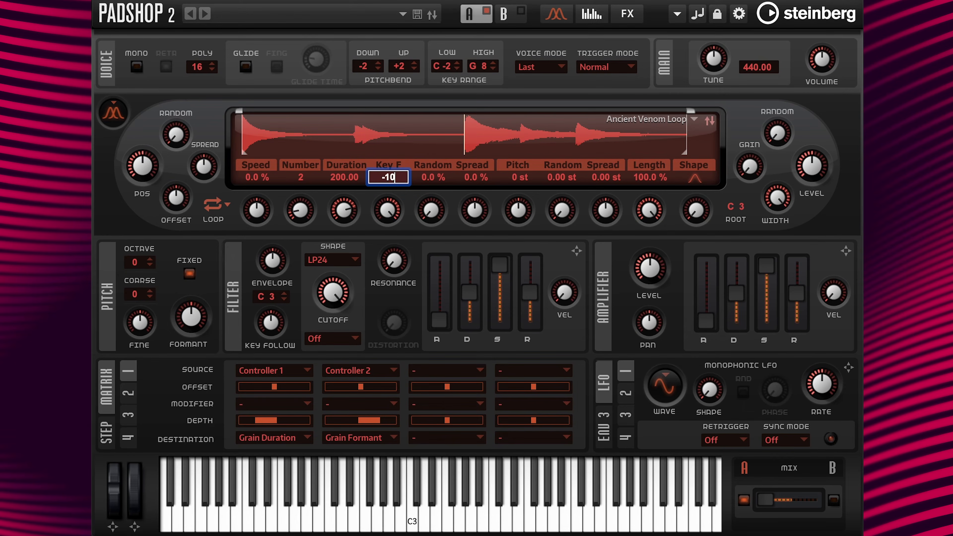
key("Return")
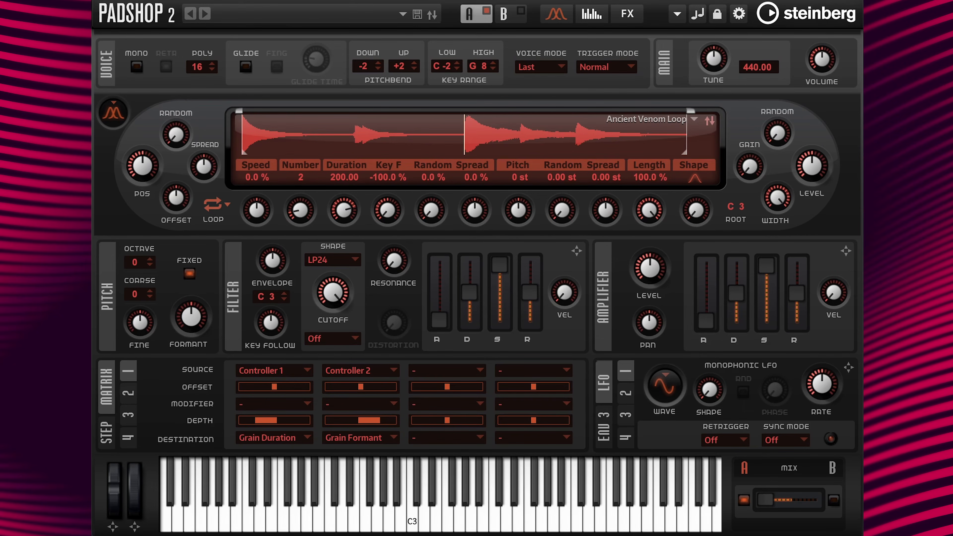
Copy layer A's complete setup and paste it into the newly activated layer B.
left_click(674, 8)
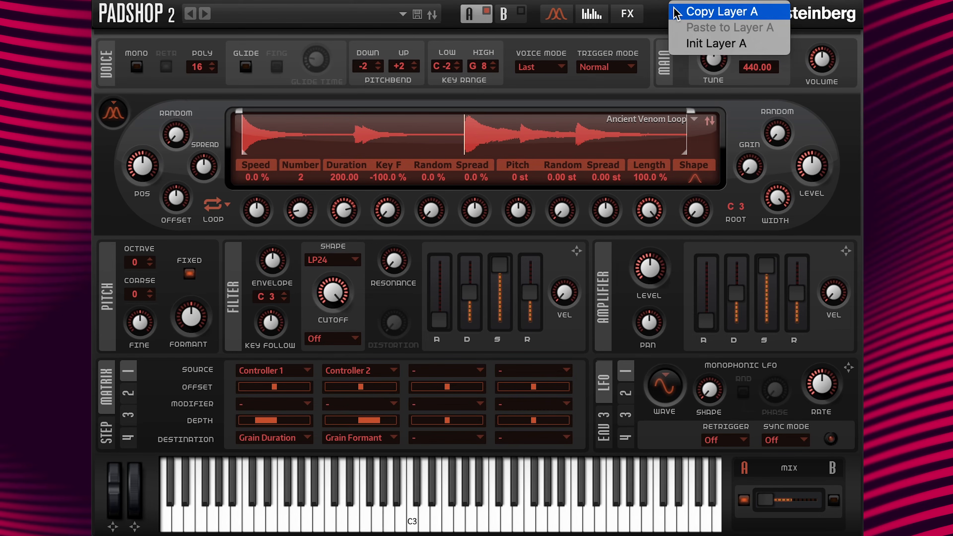
left_click(694, 15)
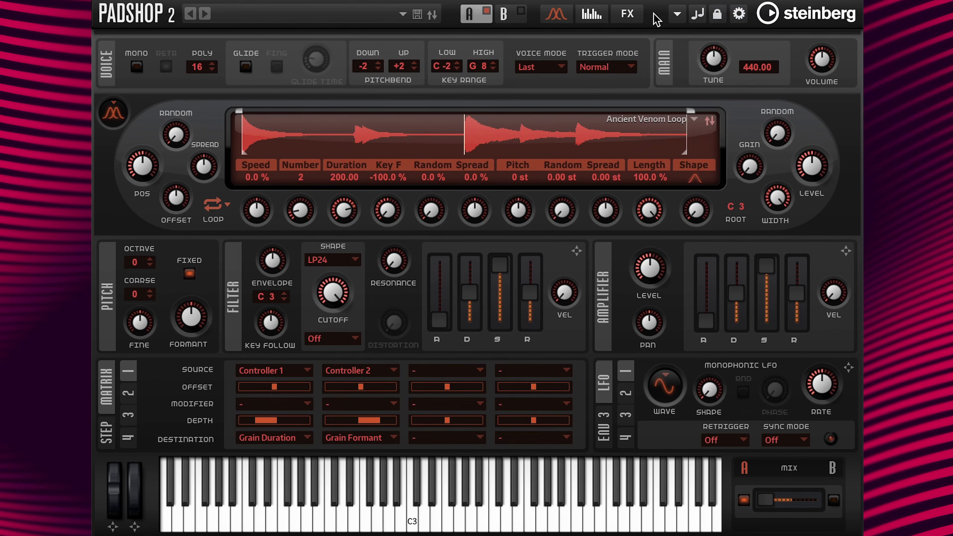
left_click(519, 11)
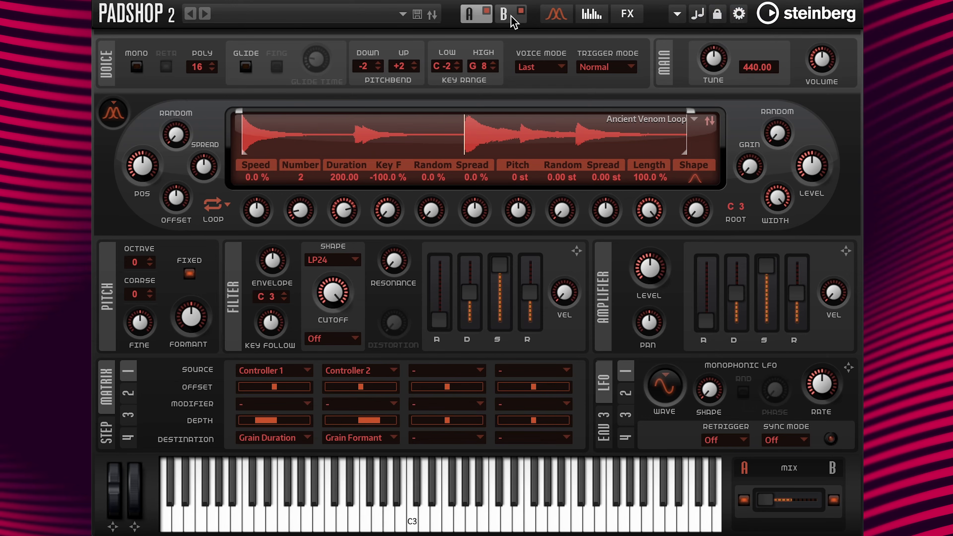
left_click(512, 18)
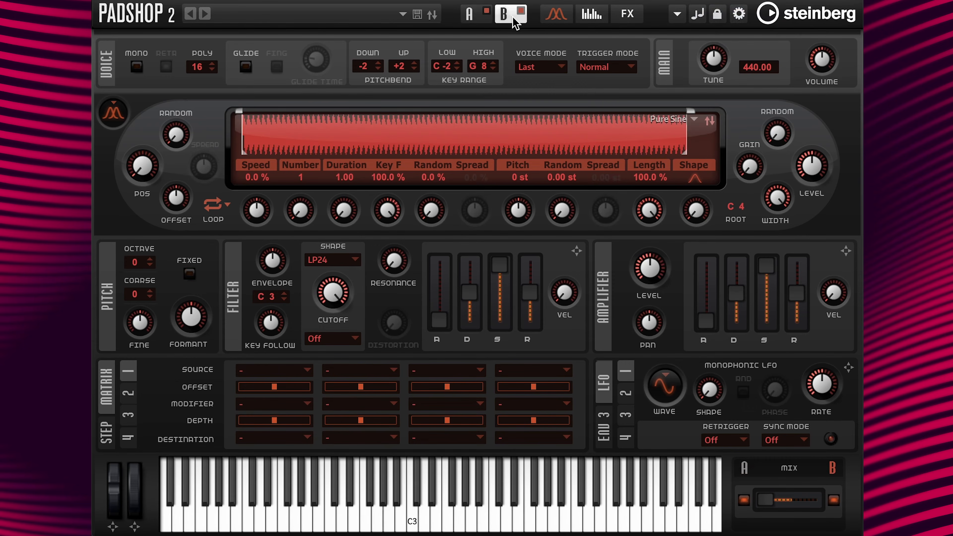
left_click(675, 14)
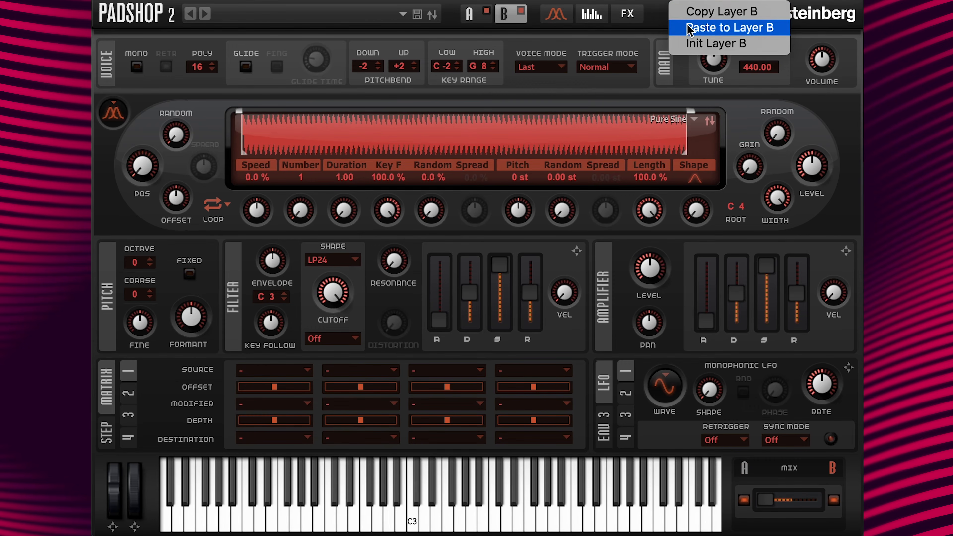
left_click(690, 28)
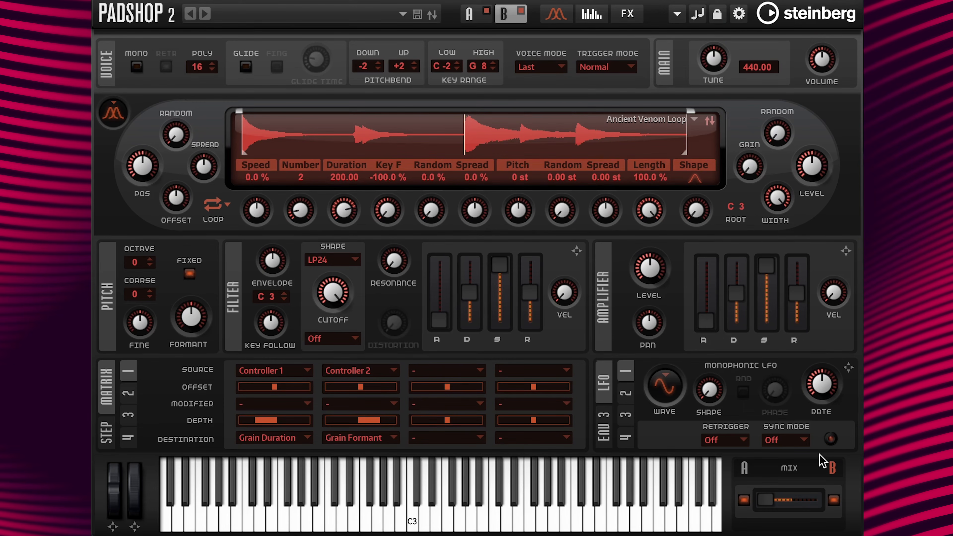
Turn off layer A and set the mix between layers A and B to 0.
left_click(746, 500)
double_click(785, 468)
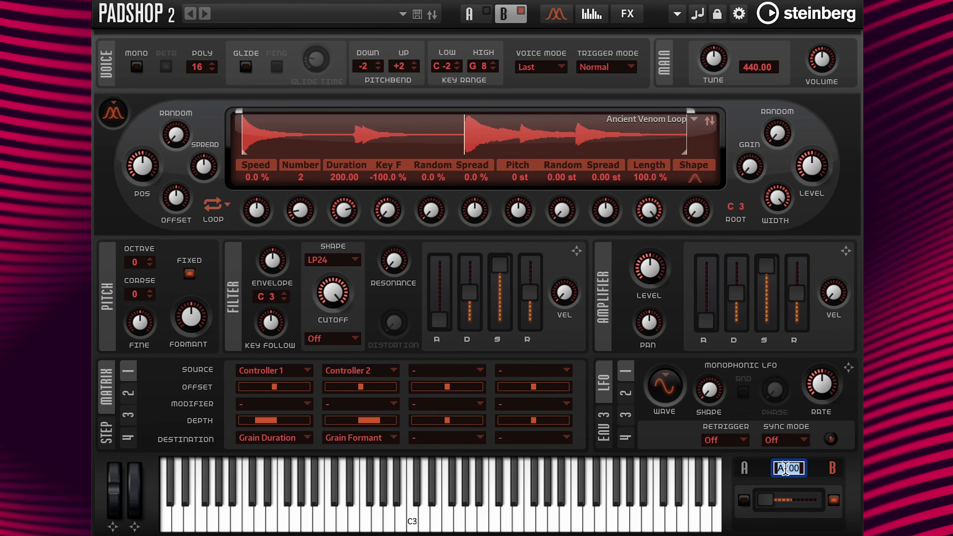
type("0")
key("Return")
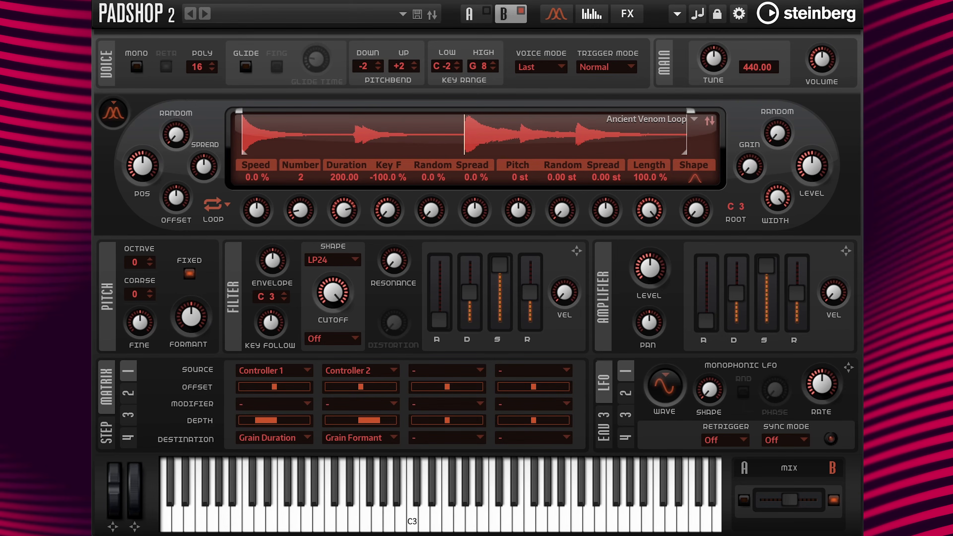
Load the sample Kit 03 from the Percussion folder of the Fractals library into layer B.
left_click(693, 120)
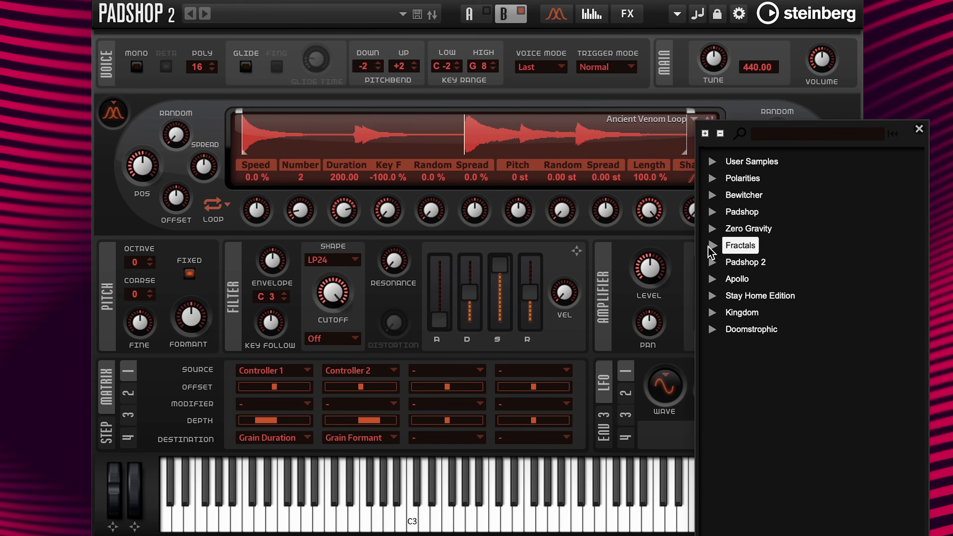
left_click(711, 246)
left_click(729, 262)
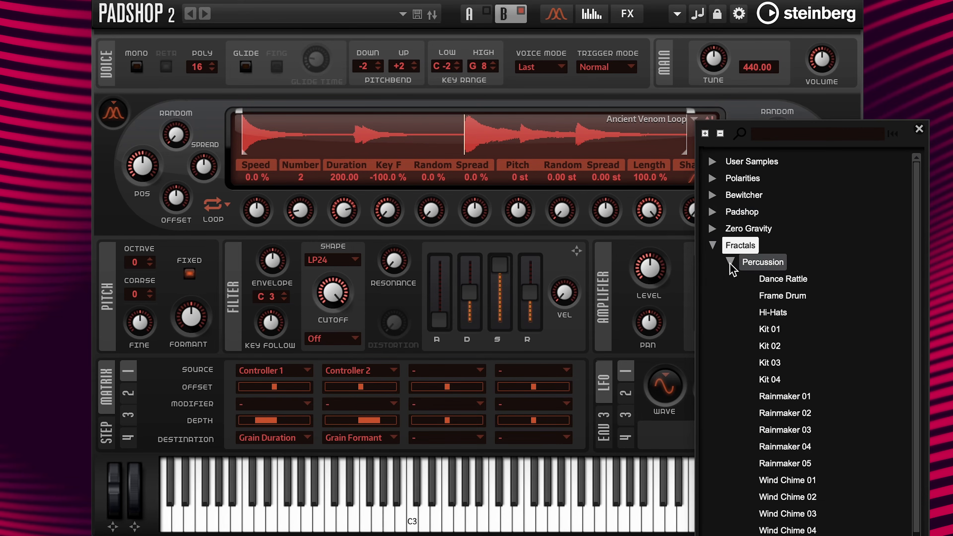
double_click(769, 363)
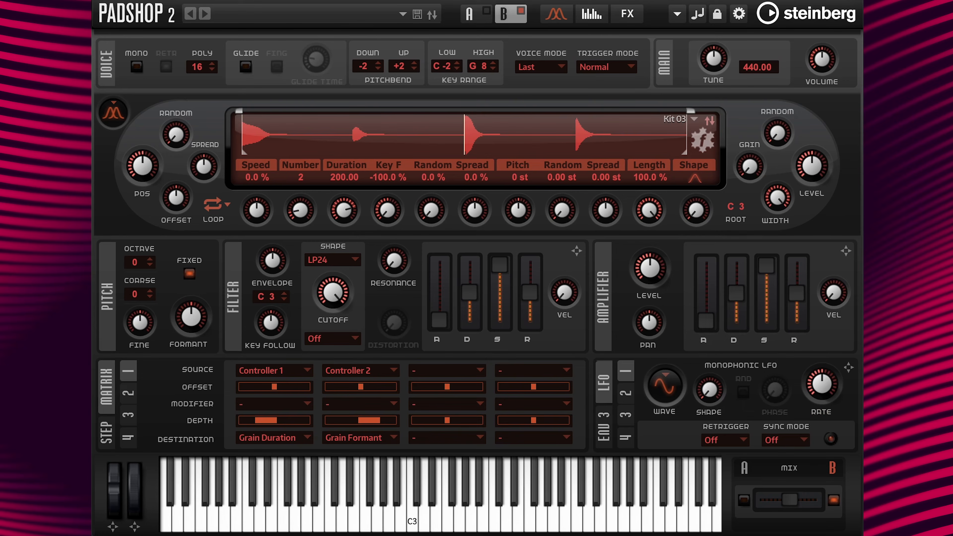
Clear layer B's arpeggiator patterns for Controllers 1, 2 and 3 by setting all their steps to 0.
left_click(597, 19)
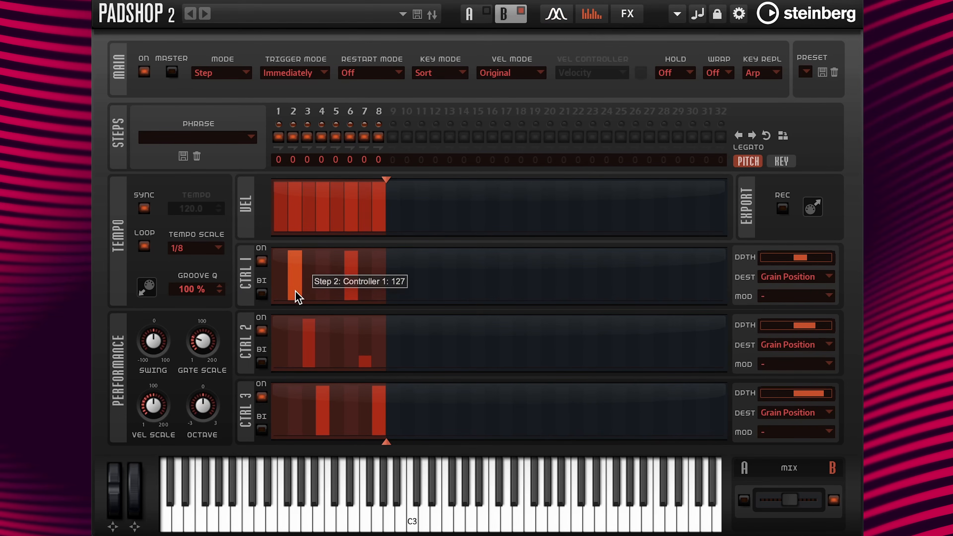
left_click(296, 256)
left_click_drag(297, 256, 321, 439)
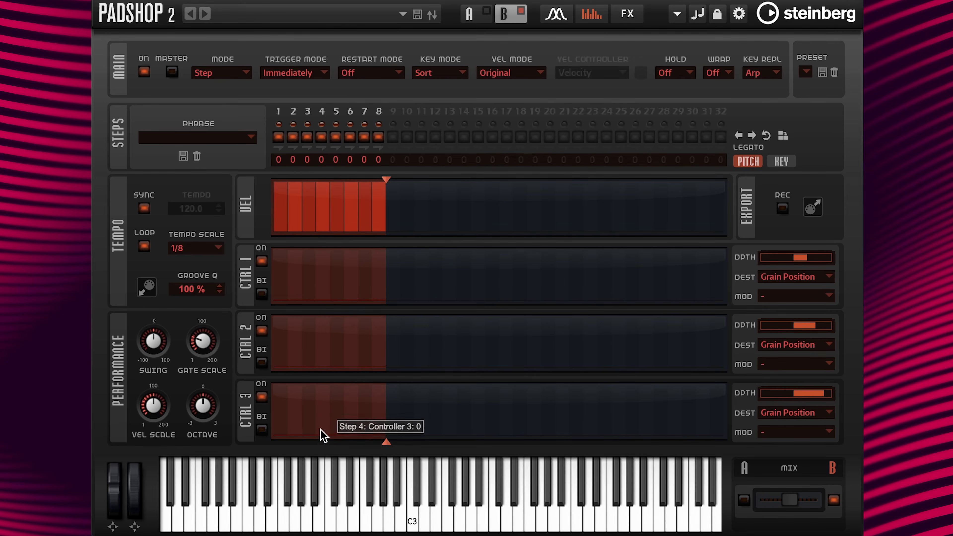
Raise Controller 1 on steps 3–4, Controller 2 on steps 5–6 and Controller 3 on steps 7–8 to 127.
mouse_move(315, 296)
left_mouse_down()
mouse_move(312, 255)
mouse_move(326, 257)
left_mouse_up()
mouse_move(335, 324)
left_mouse_down()
mouse_move(349, 330)
mouse_move(351, 311)
left_mouse_up()
left_click_drag(362, 383, 376, 380)
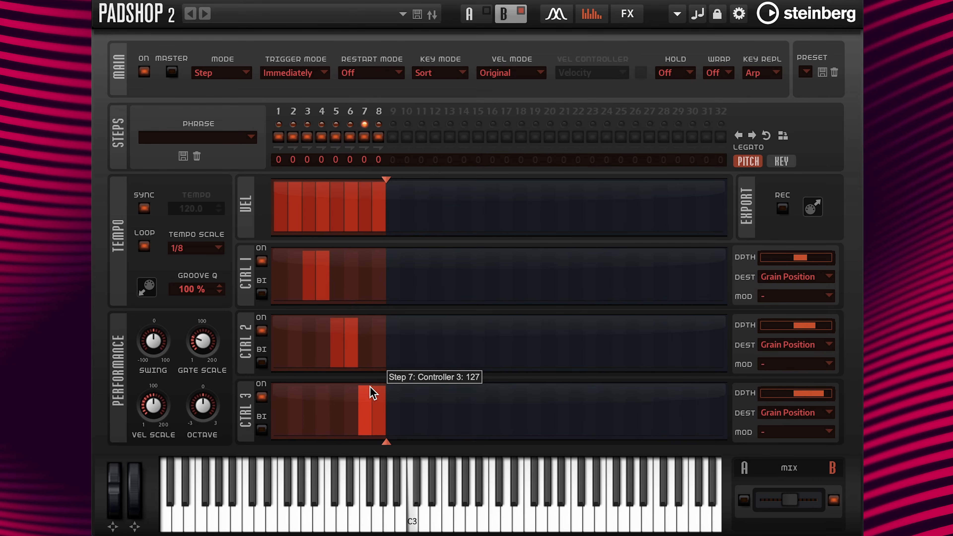
Set layer B's grain duration to 100 and its duration key follow to 100 %.
left_click(555, 14)
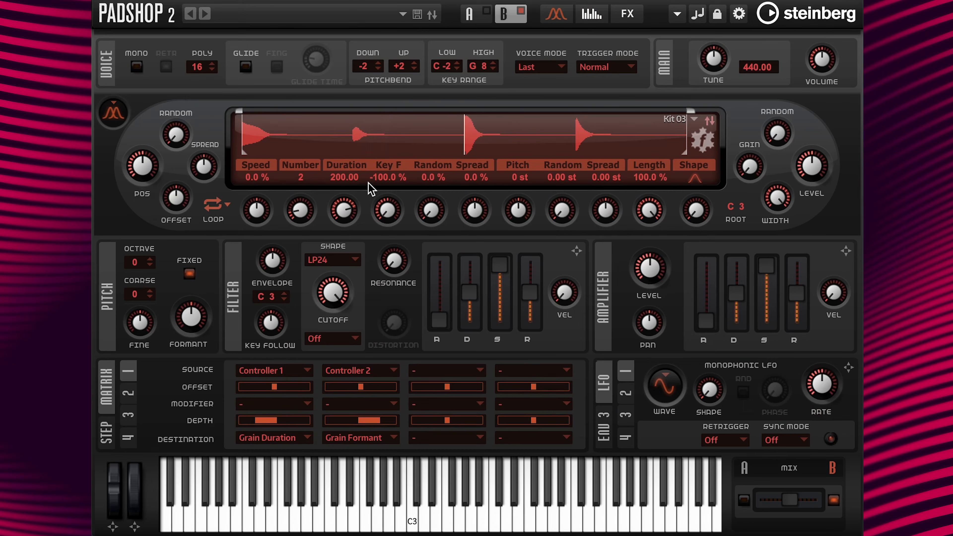
left_click_drag(343, 209, 344, 219)
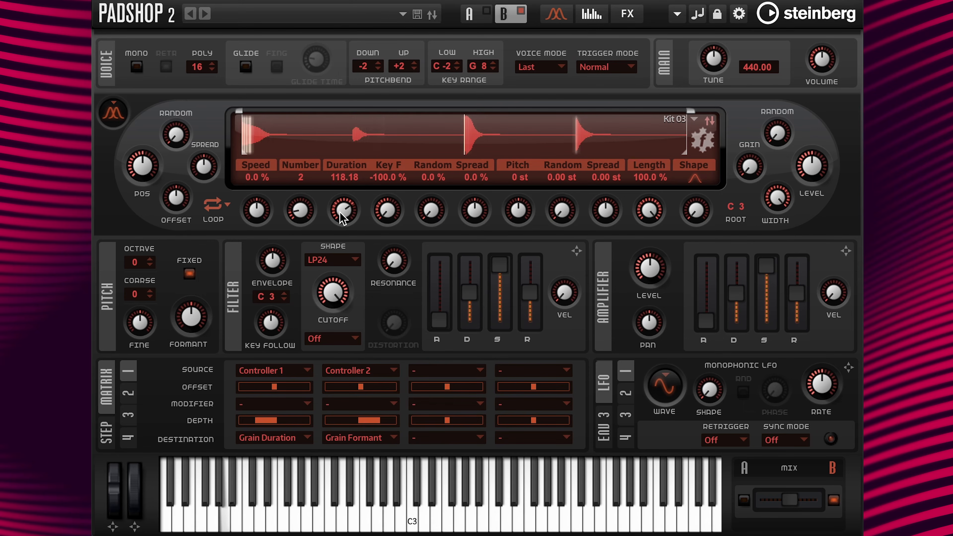
double_click(373, 178)
type("100")
key("Return")
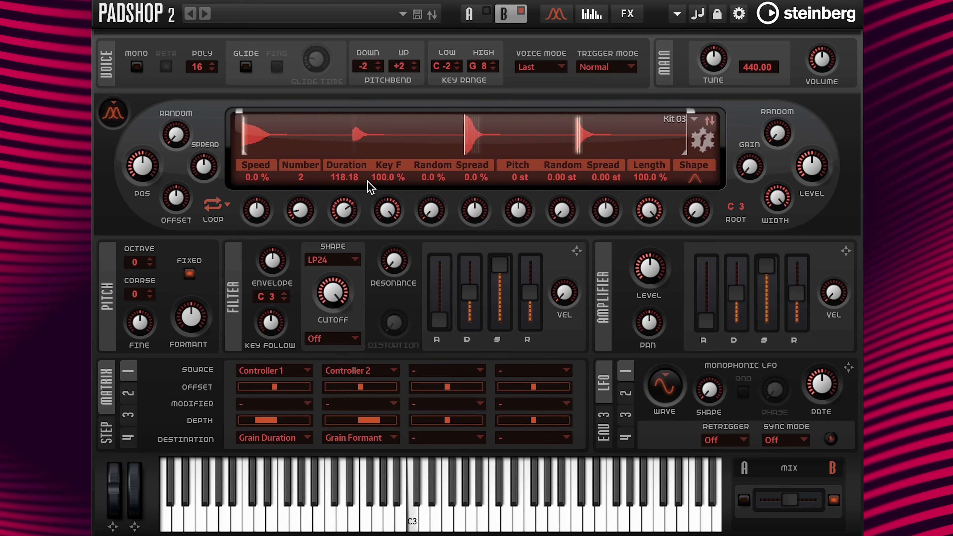
double_click(354, 179)
type("100")
key("Return")
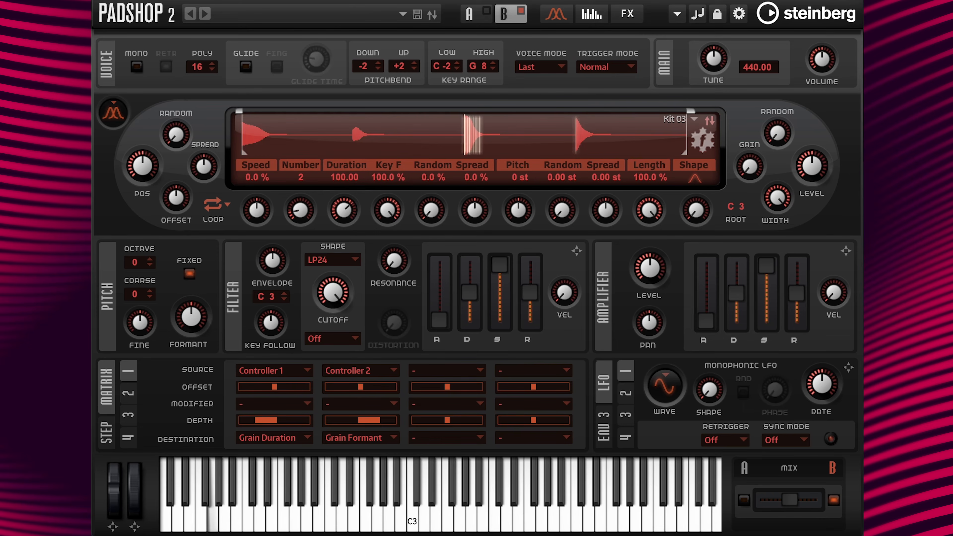
Turn layer A back on and enable its delay with tempo sync and a mix of 25.
left_click(487, 12)
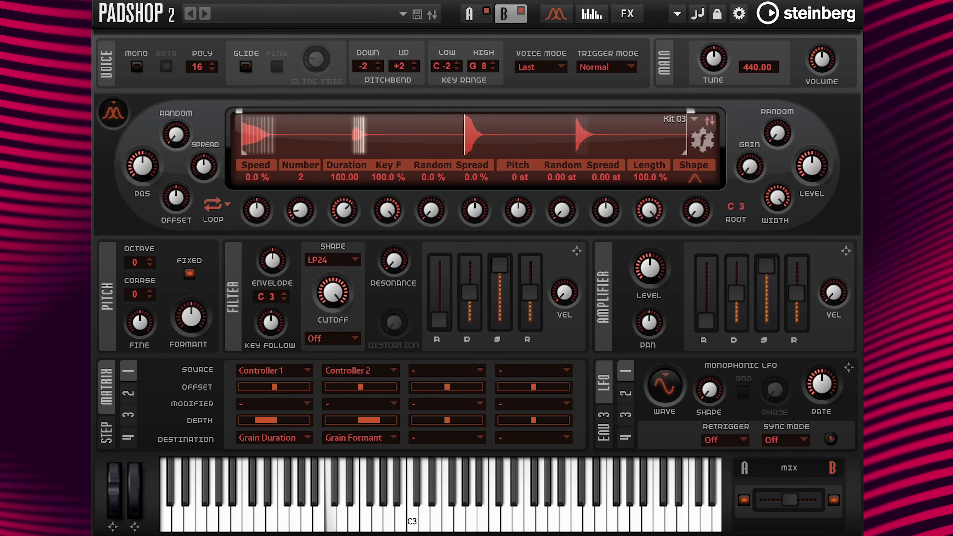
left_click(469, 13)
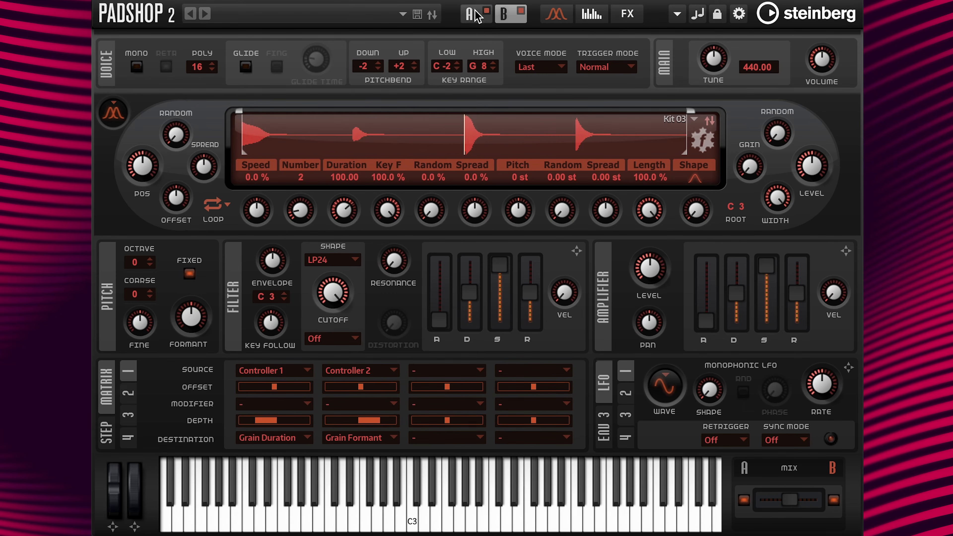
left_click(615, 16)
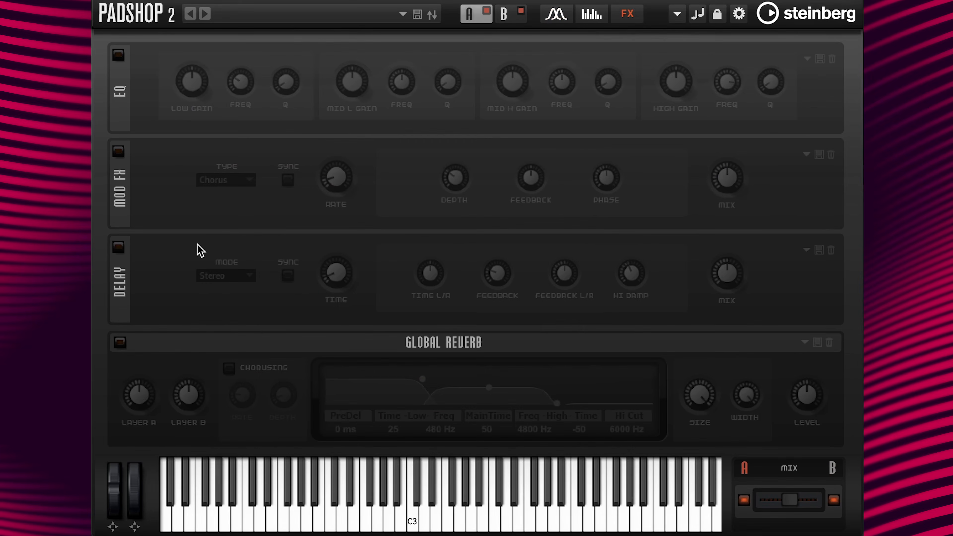
left_click(118, 247)
left_click(287, 275)
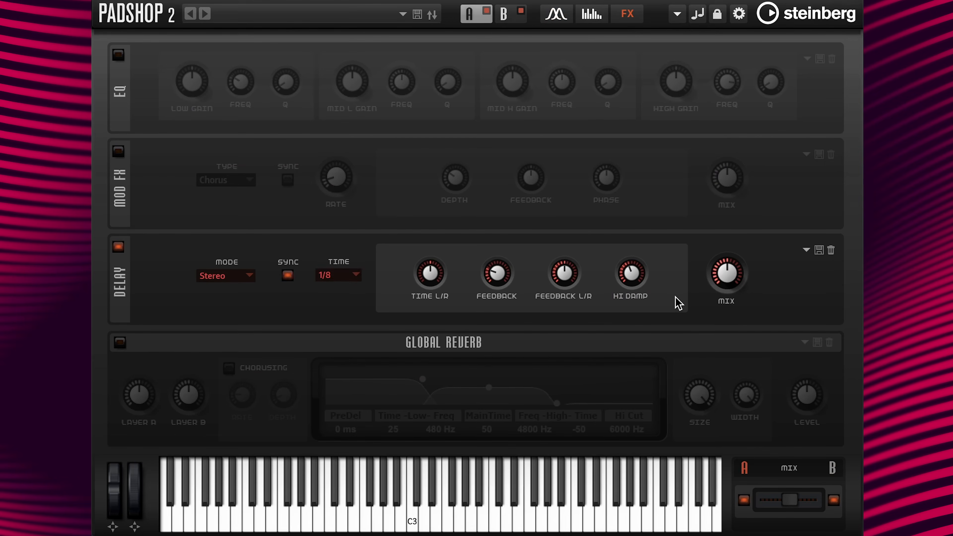
double_click(732, 302)
type("25")
key("Return")
left_click(556, 15)
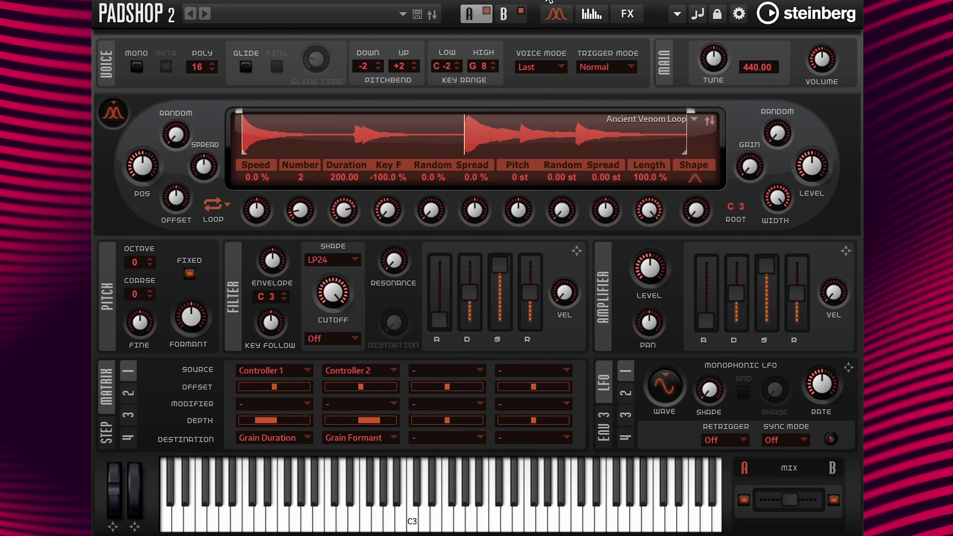
Set the amplifier envelope's velocity amount to 100 on layer B.
left_click(513, 15)
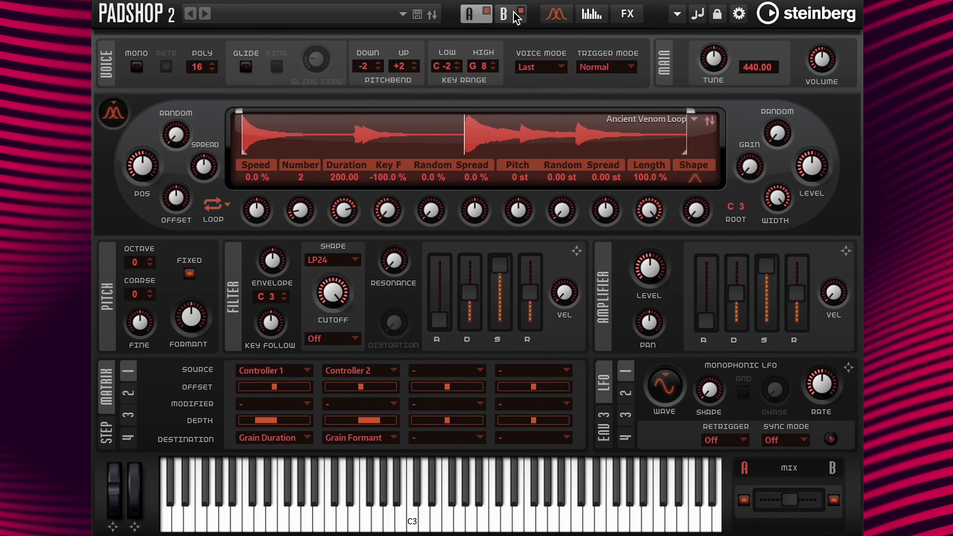
double_click(829, 314)
type("100")
key("Return")
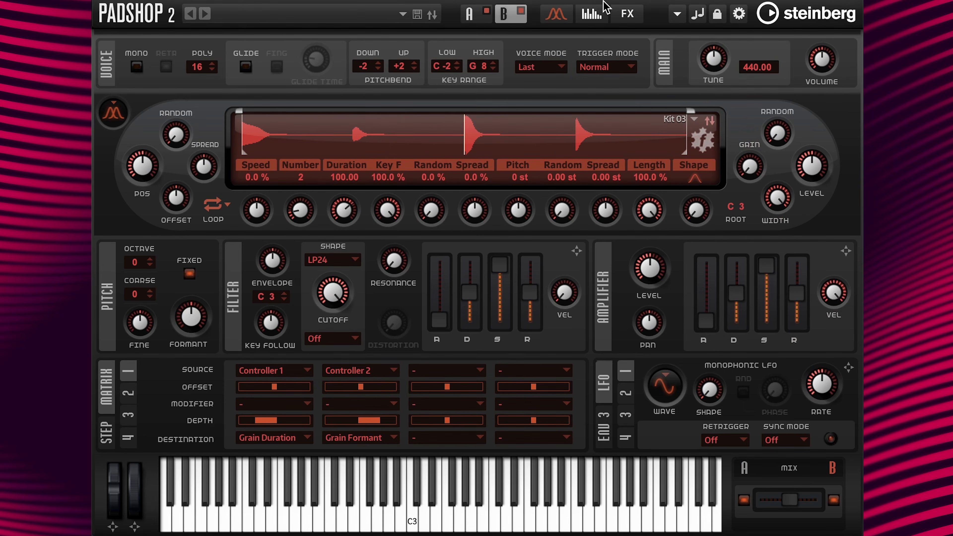
Lower the velocity of steps 1, 4 and 8 in layer B's arpeggiator, with step 1 at about 70.
left_click(597, 14)
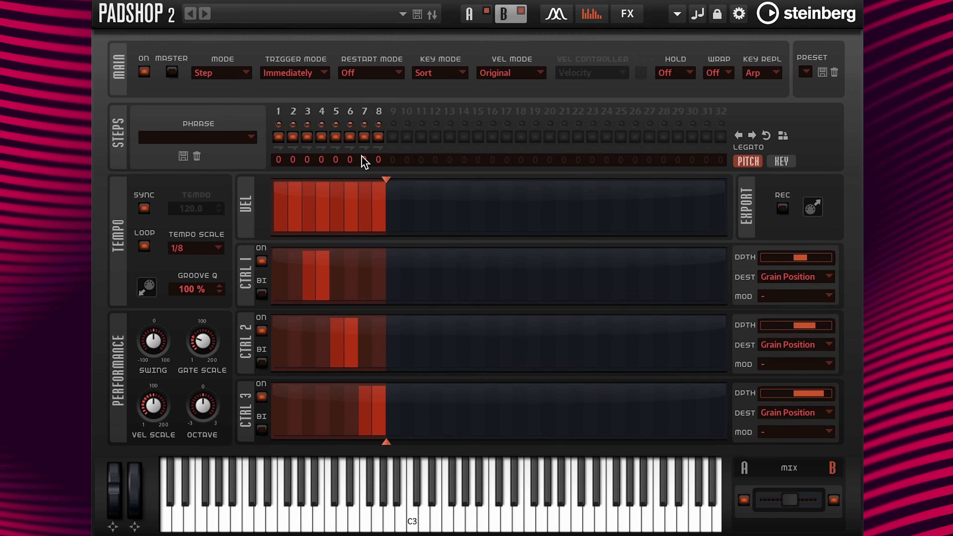
mouse_move(278, 202)
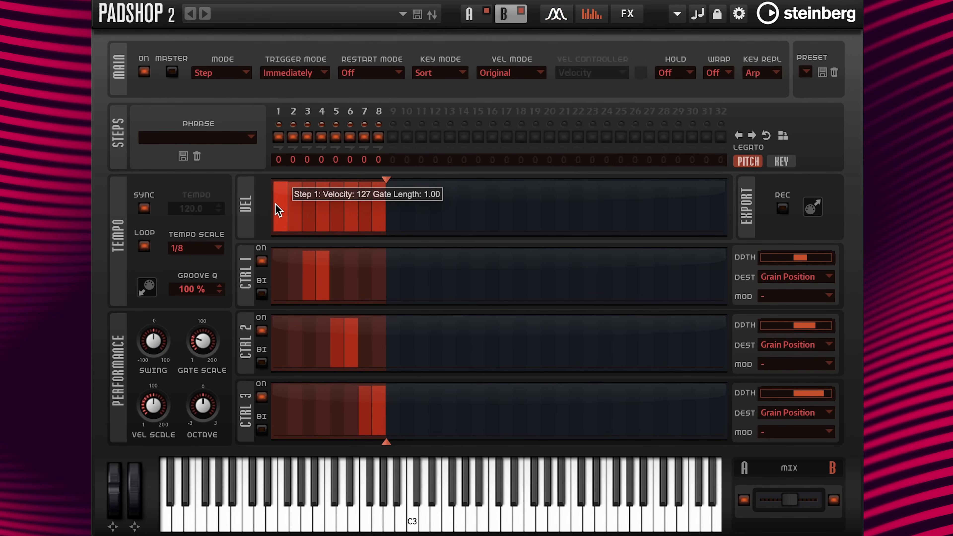
left_click(276, 203)
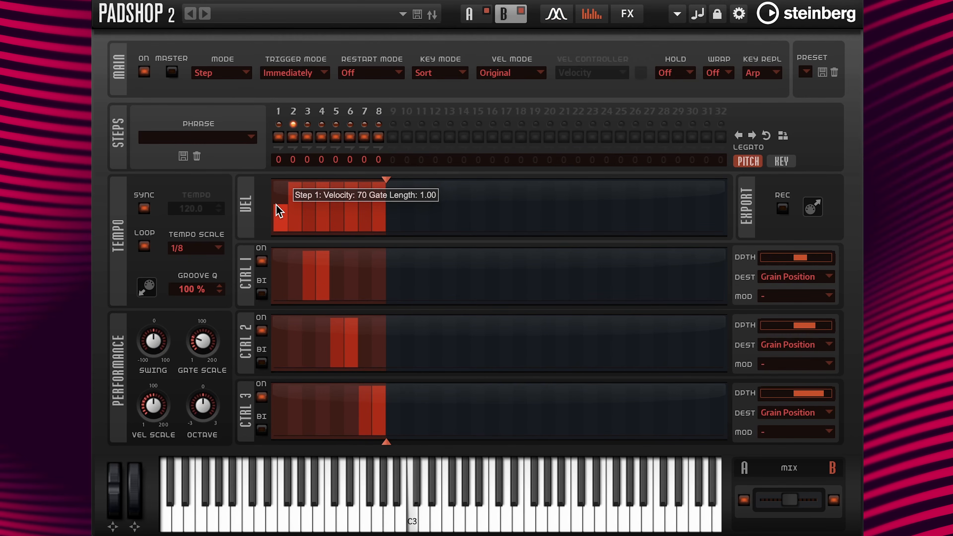
left_click(297, 210)
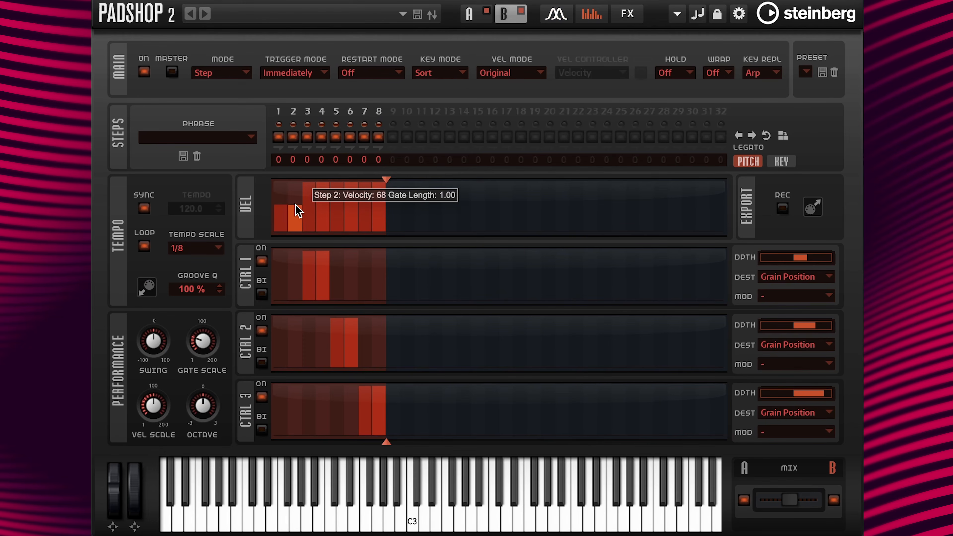
left_click(299, 209)
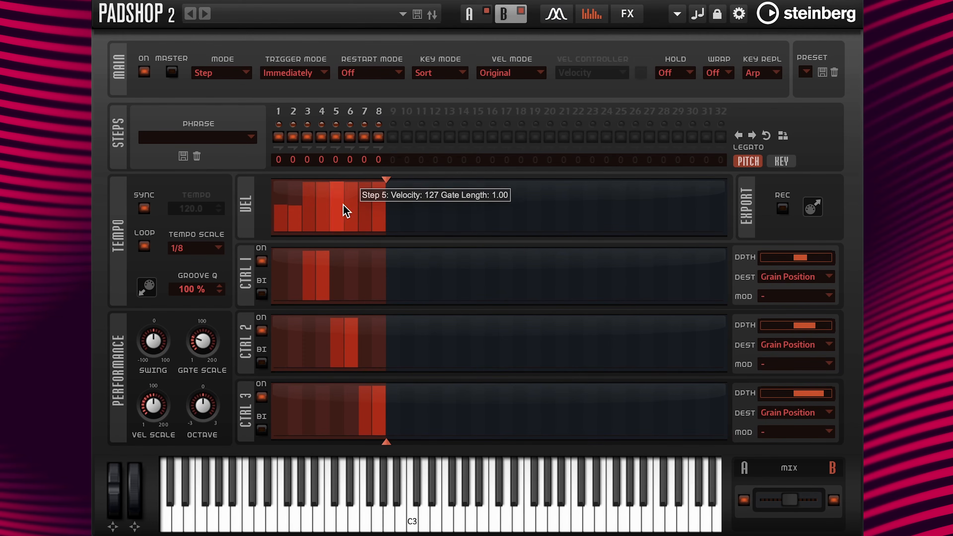
left_click(321, 206)
left_click_drag(298, 198, 304, 188)
left_click(378, 199)
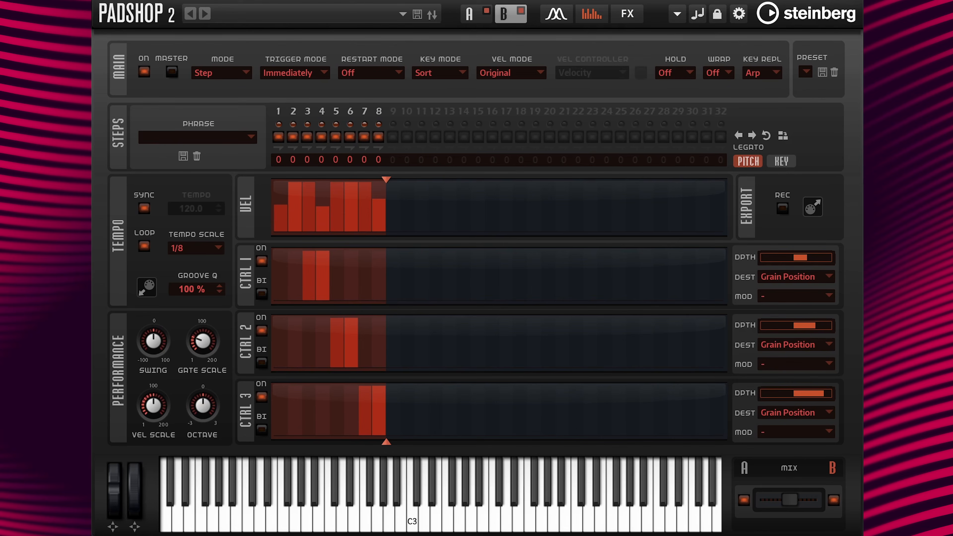
Set the tempo scale of layer B's arpeggiator to 1/16.
left_click(218, 249)
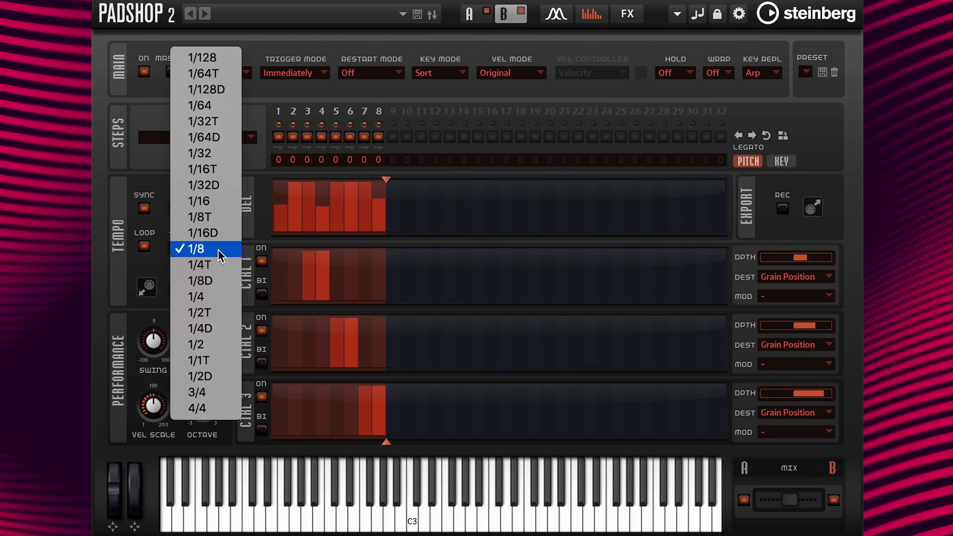
left_click(217, 209)
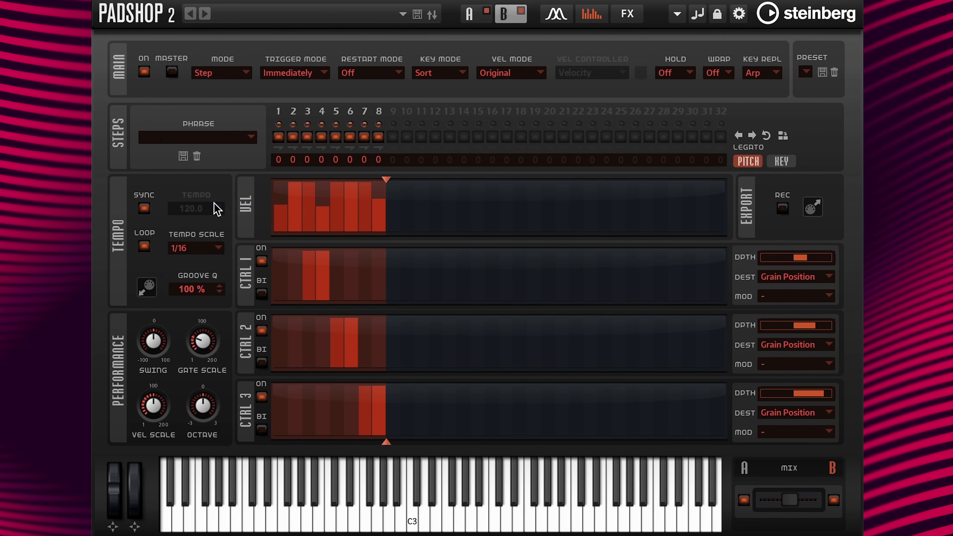
left_click(782, 136)
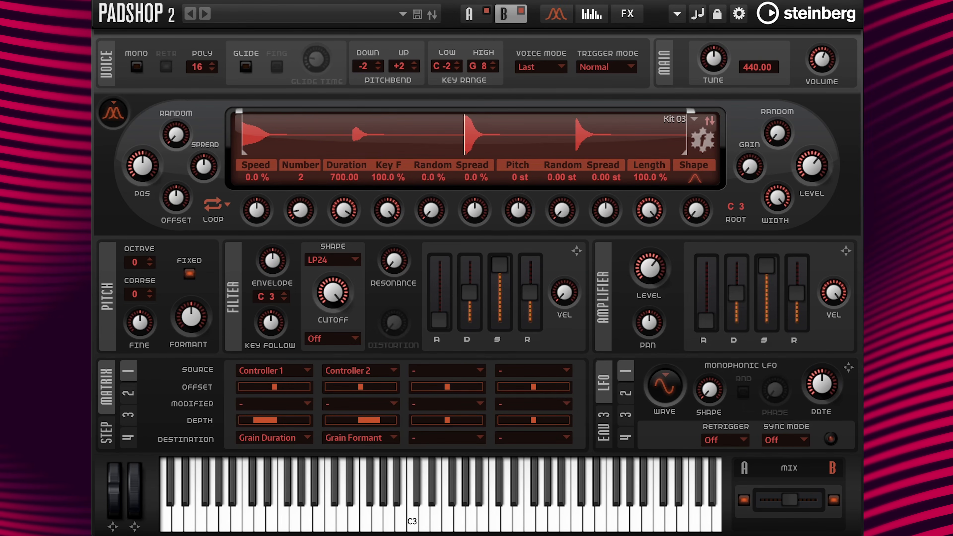
Route Aftertouch to Pitch with a positive depth in the third modulation slot of layer A's matrix.
left_click(469, 14)
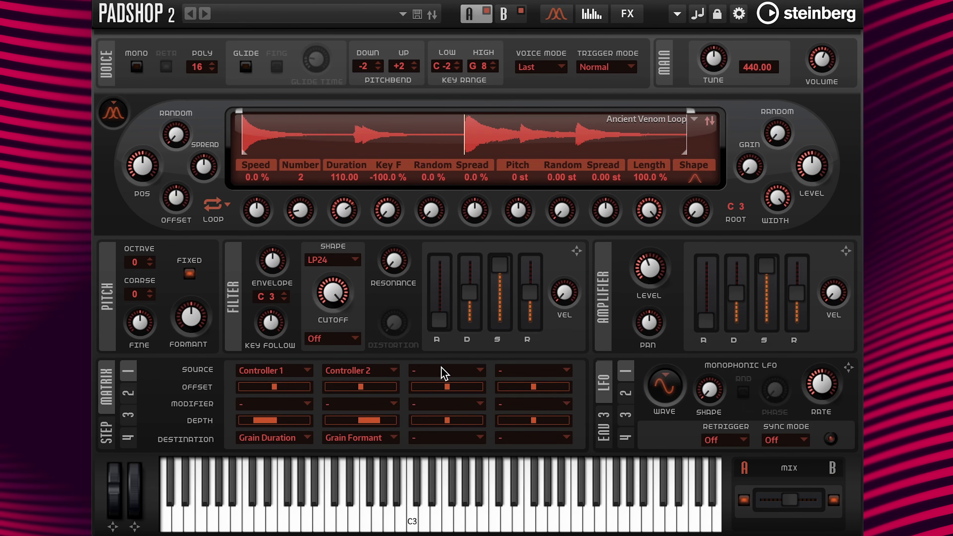
left_click(443, 371)
left_click(454, 454)
left_click(453, 438)
left_click(450, 460)
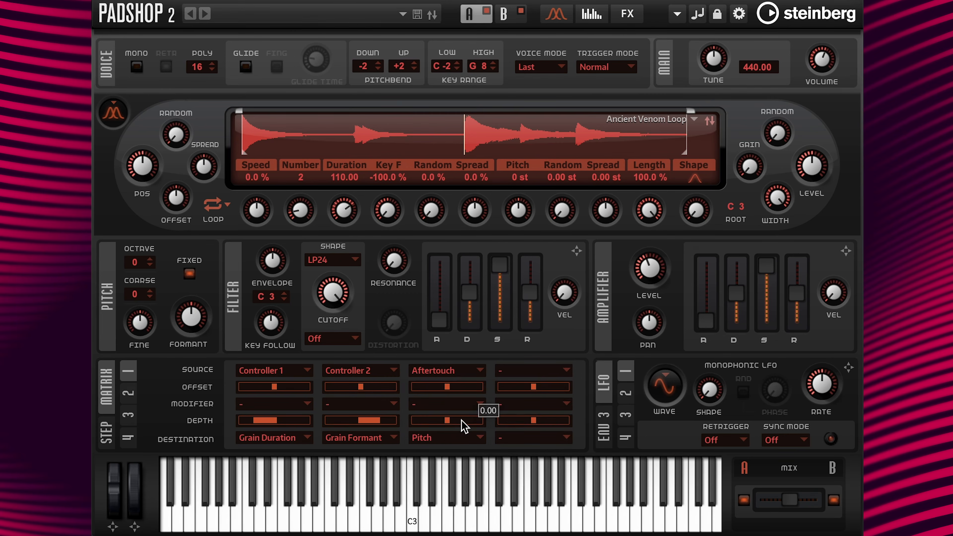
left_click_drag(464, 420, 484, 421)
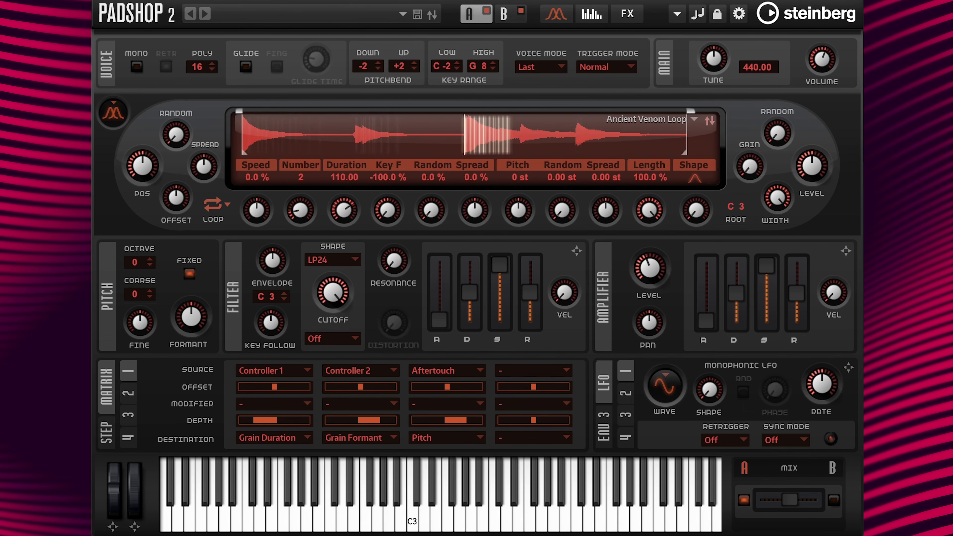
Assign the mod wheel to grain duration on layer B and give that modulation a negative depth.
left_click(515, 6)
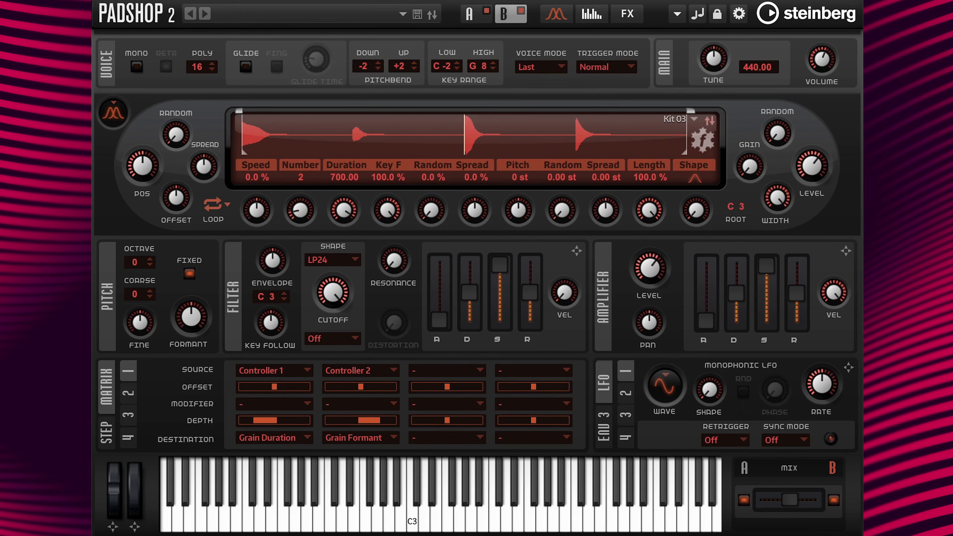
left_click_drag(134, 526, 133, 527)
left_click_drag(205, 481, 335, 219)
mouse_move(438, 418)
left_click_drag(432, 418, 430, 417)
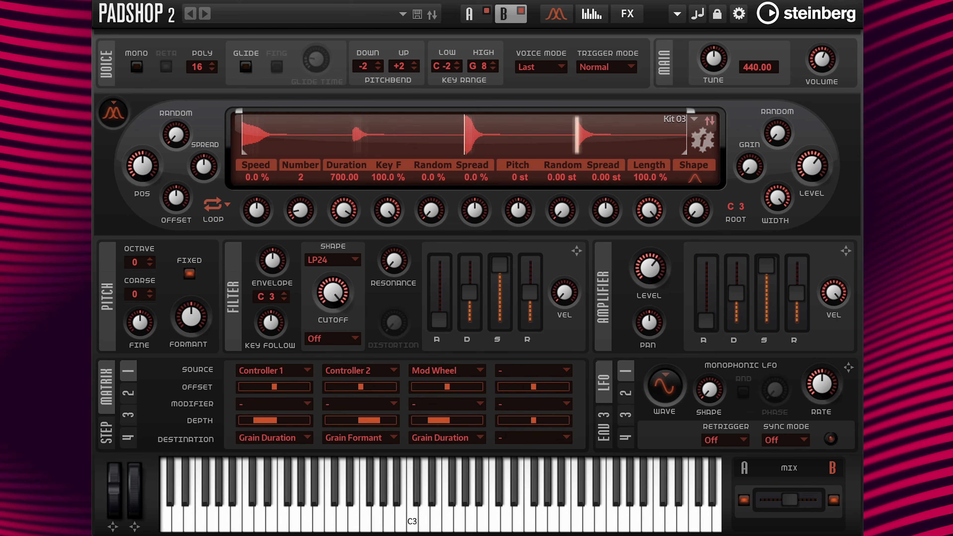
Assign the pitch bend wheel to grain duration on layer B and on layer A.
left_click(112, 527)
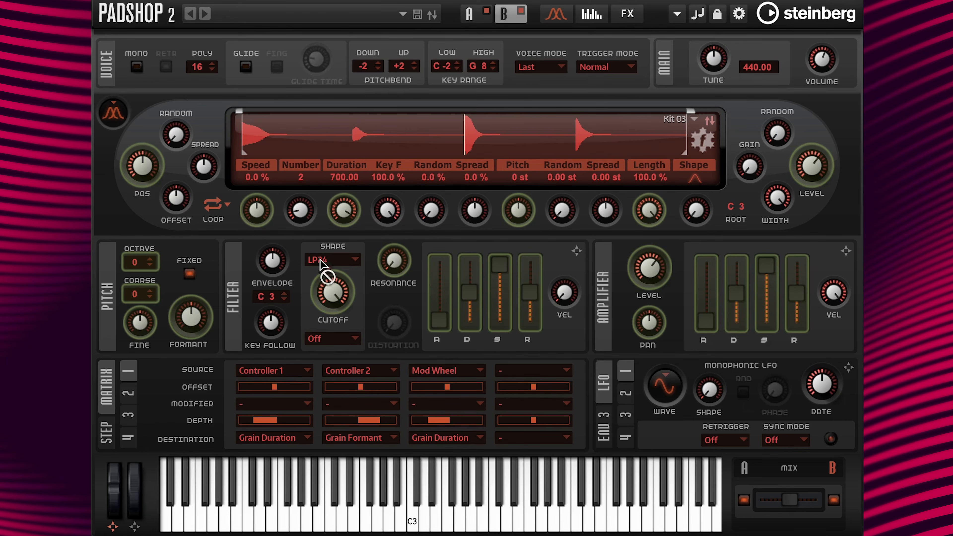
left_click(344, 214)
left_click(469, 14)
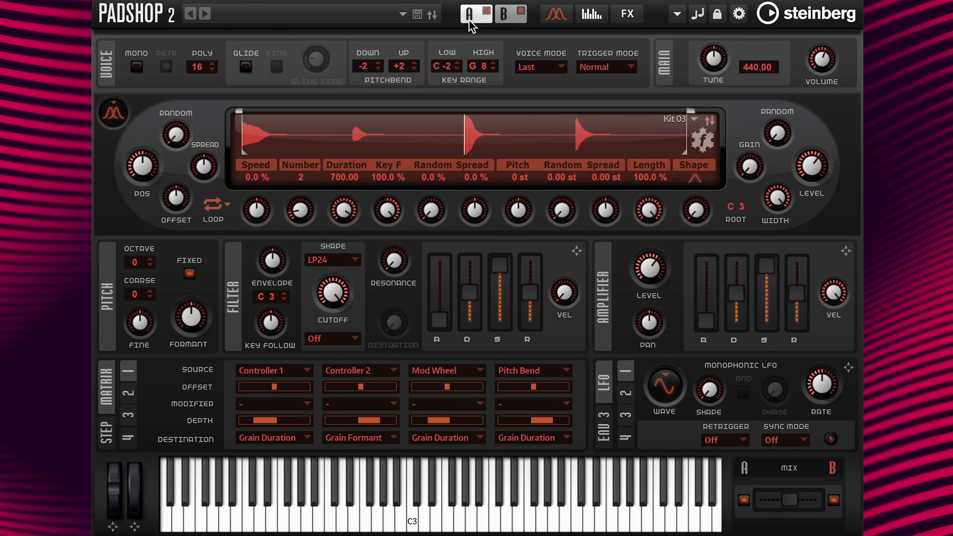
left_click(113, 527)
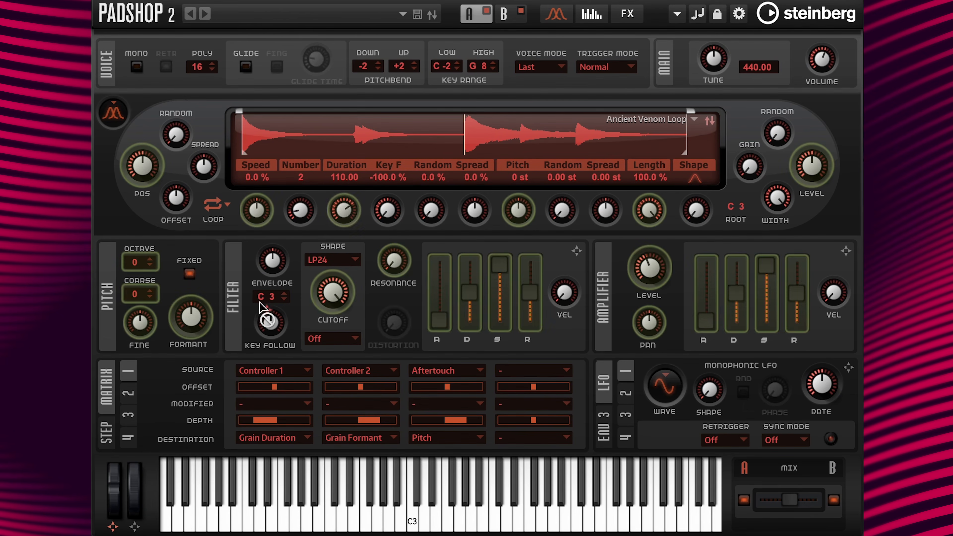
left_click(334, 213)
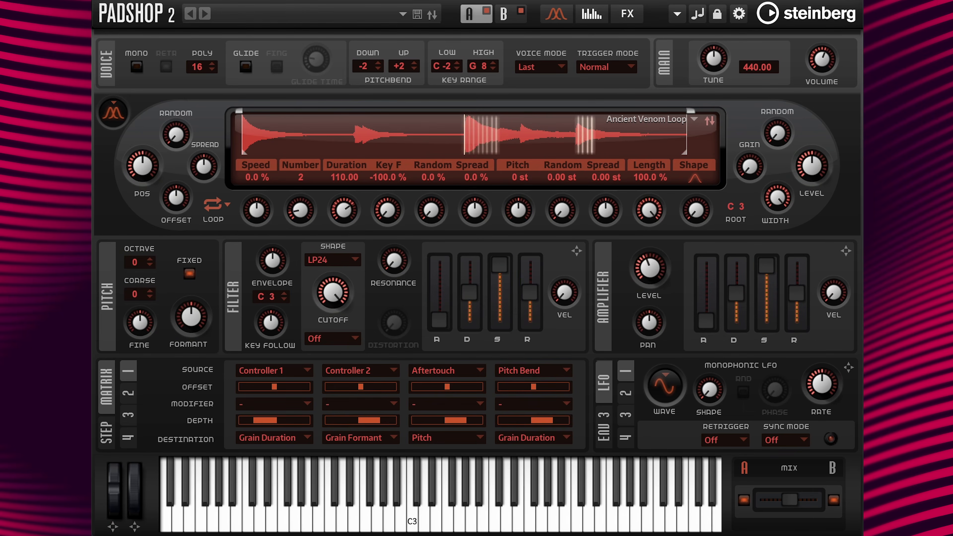